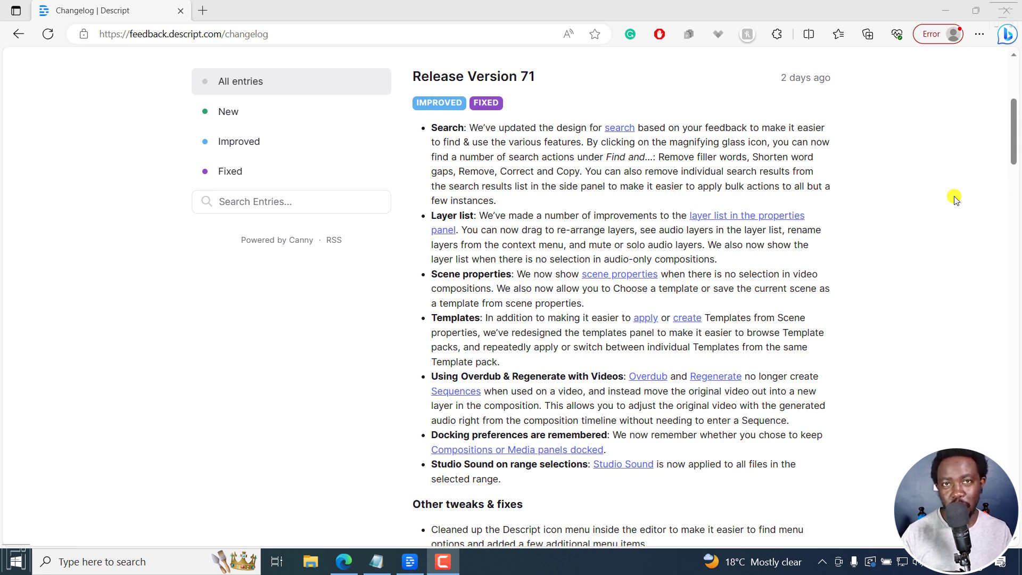
Switch to Descript and show the script search's "Find and..." actions
click(427, 129)
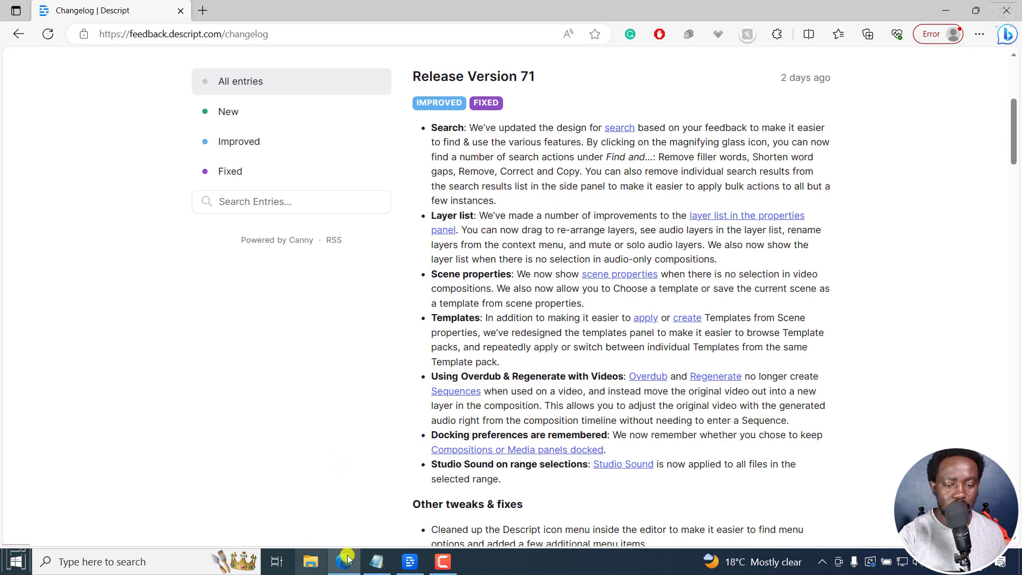
click(410, 564)
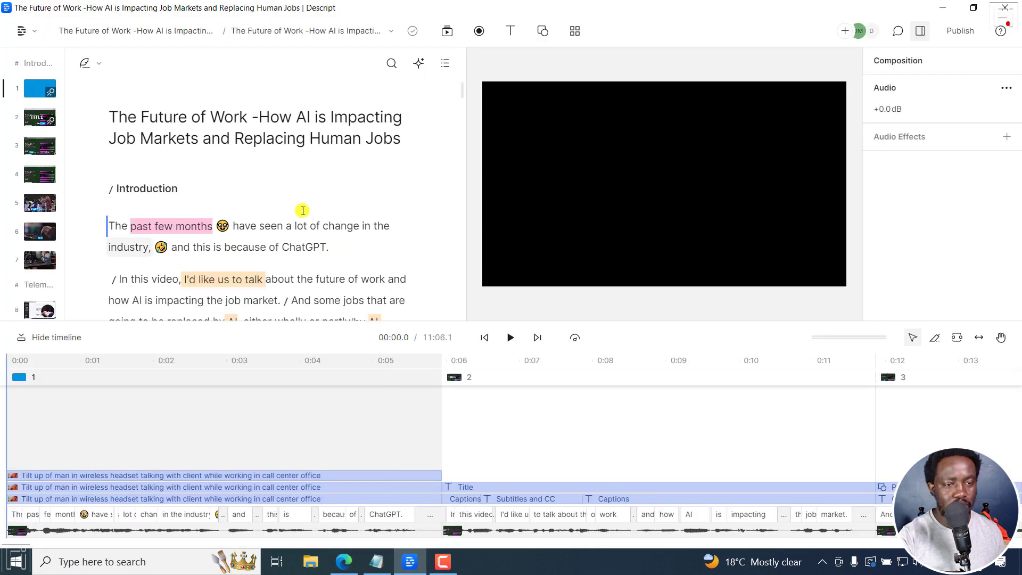
click(392, 64)
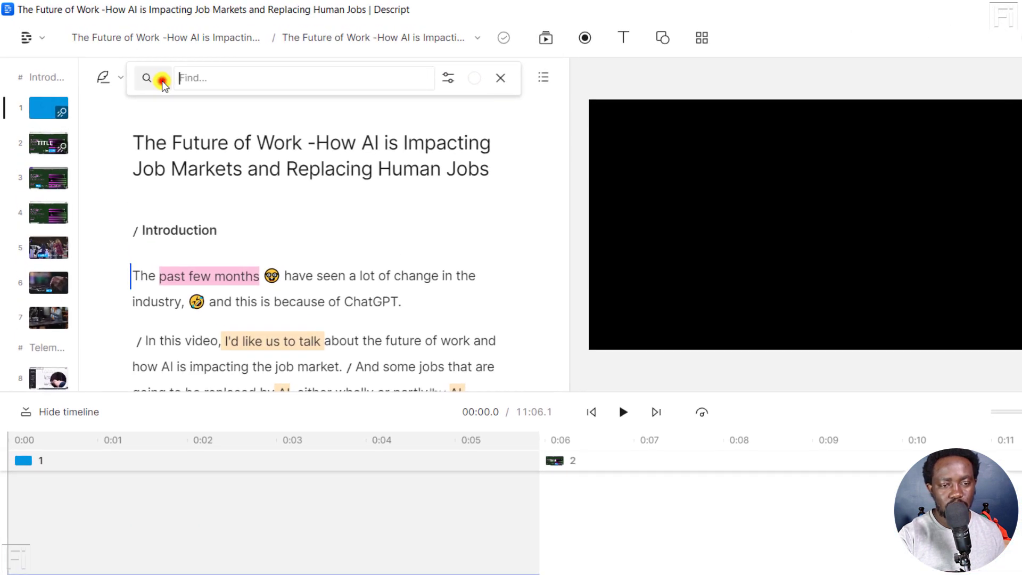
click(133, 65)
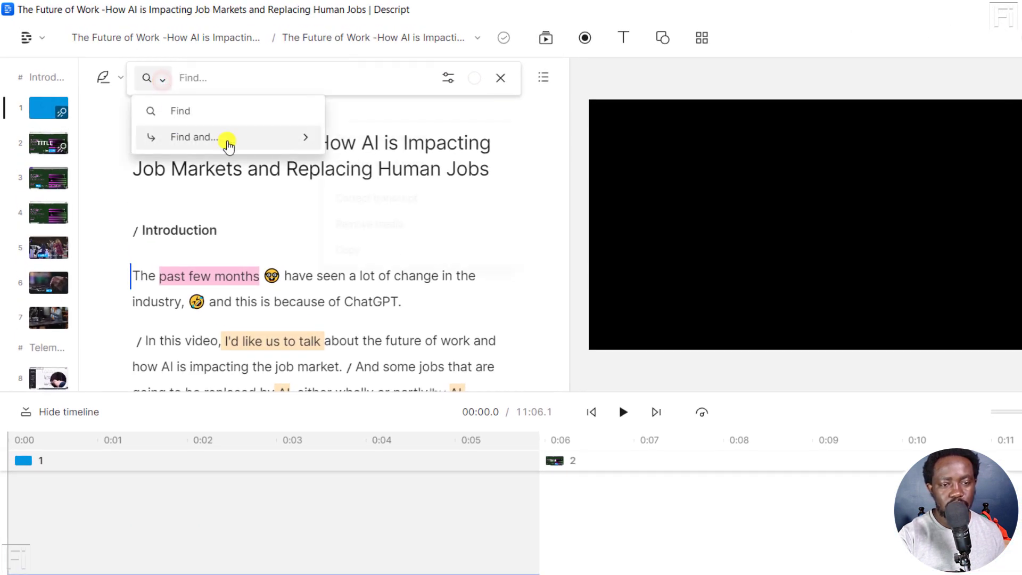
mouse_move(200, 144)
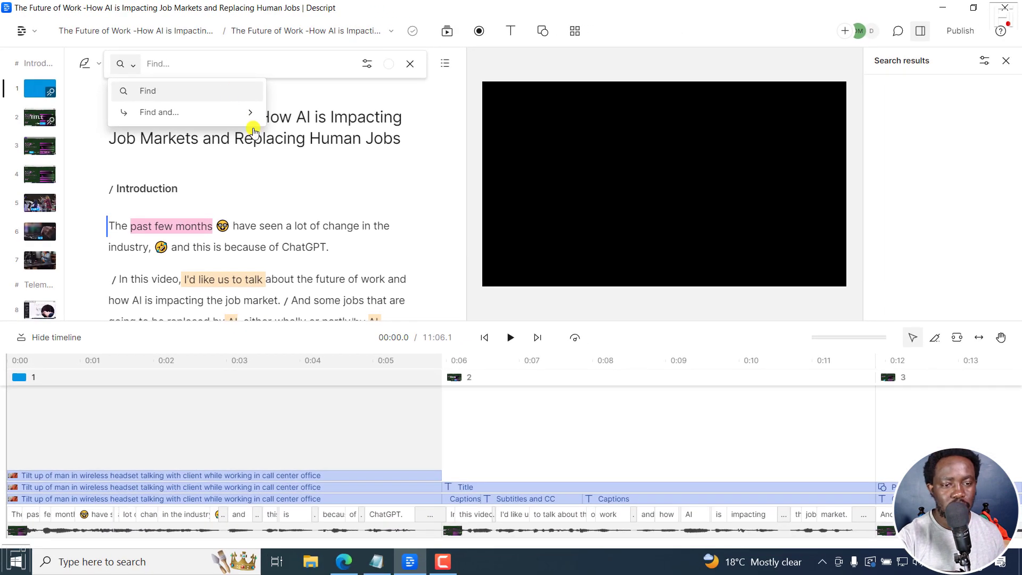
Switch to the browser and examine the Layer list entry in the Release Version 71 changelog
click(344, 561)
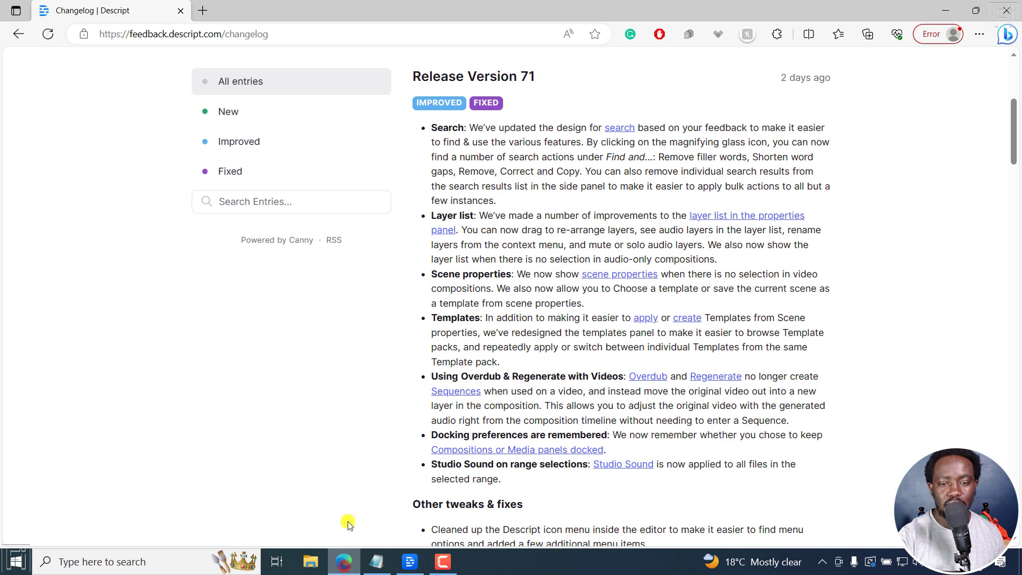
drag(446, 215, 541, 223)
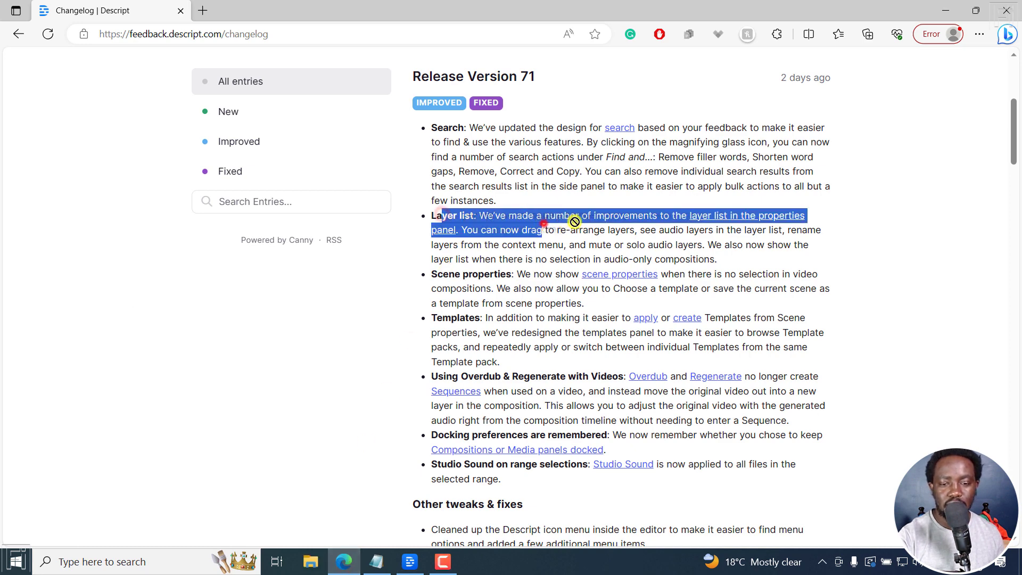
click(595, 230)
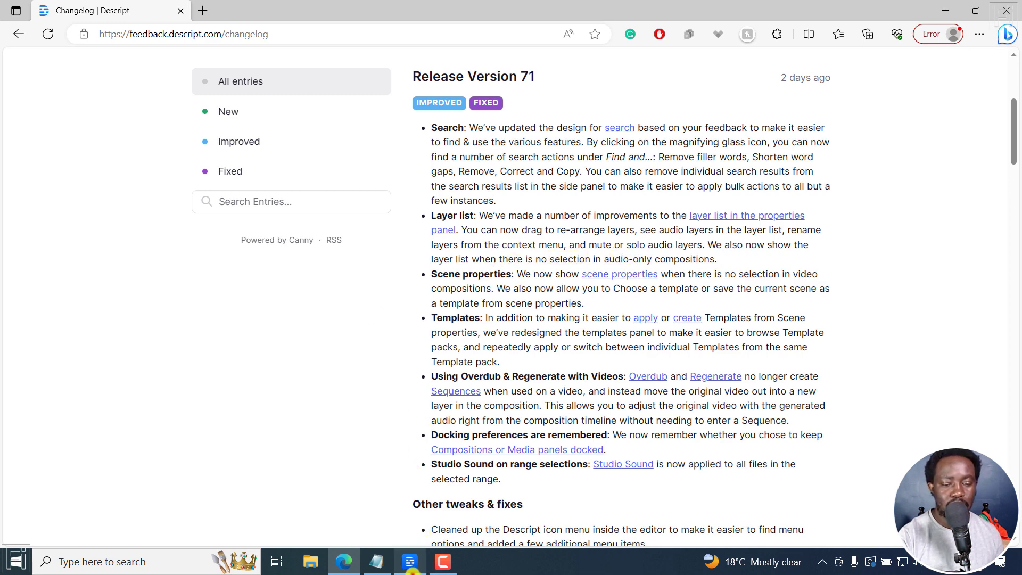
Switch to Descript, close the search results and move the Script layer to the top of scene 1's layer list
click(410, 563)
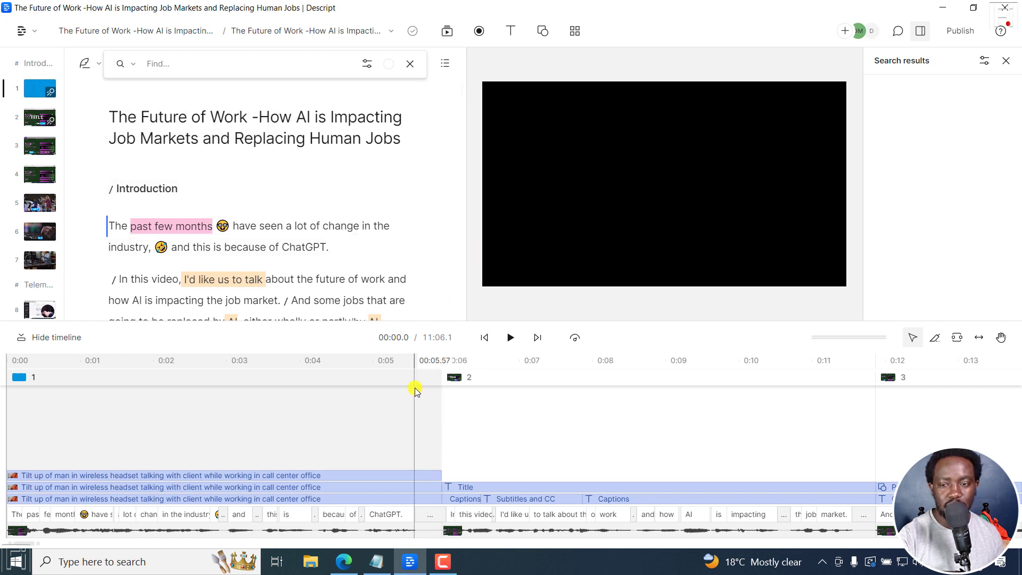
click(1005, 60)
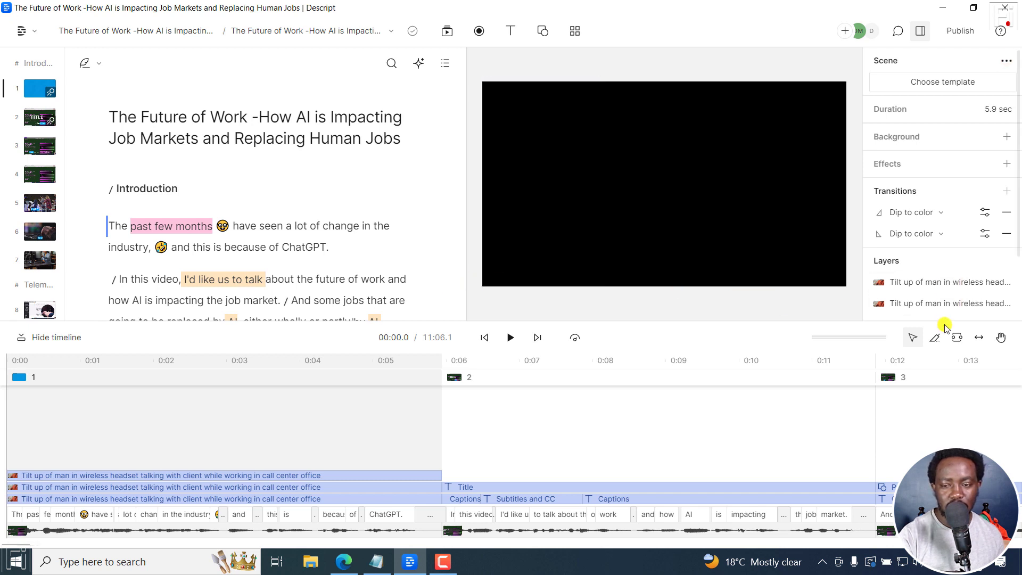
drag(1018, 162, 1016, 201)
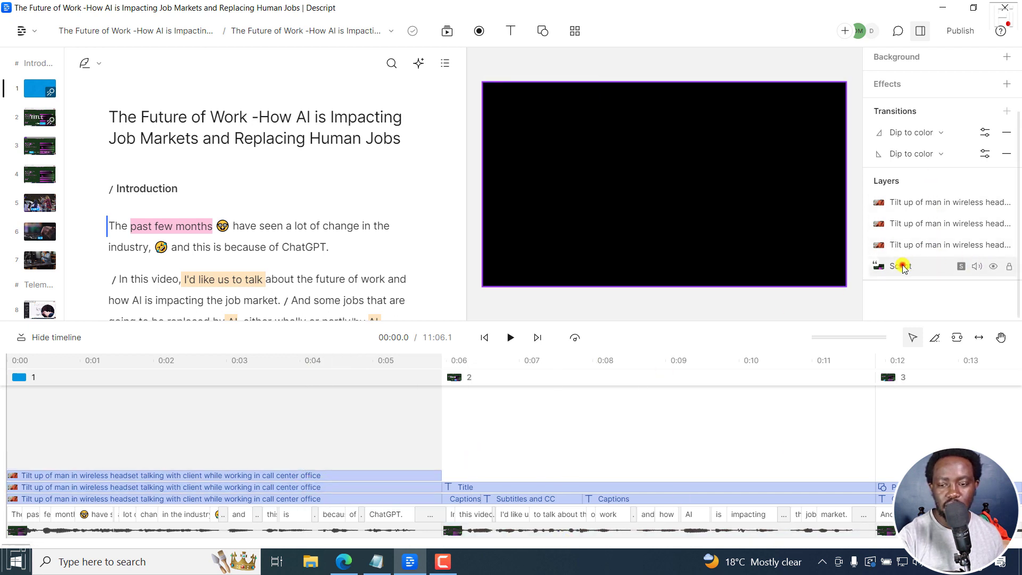
drag(902, 269, 898, 199)
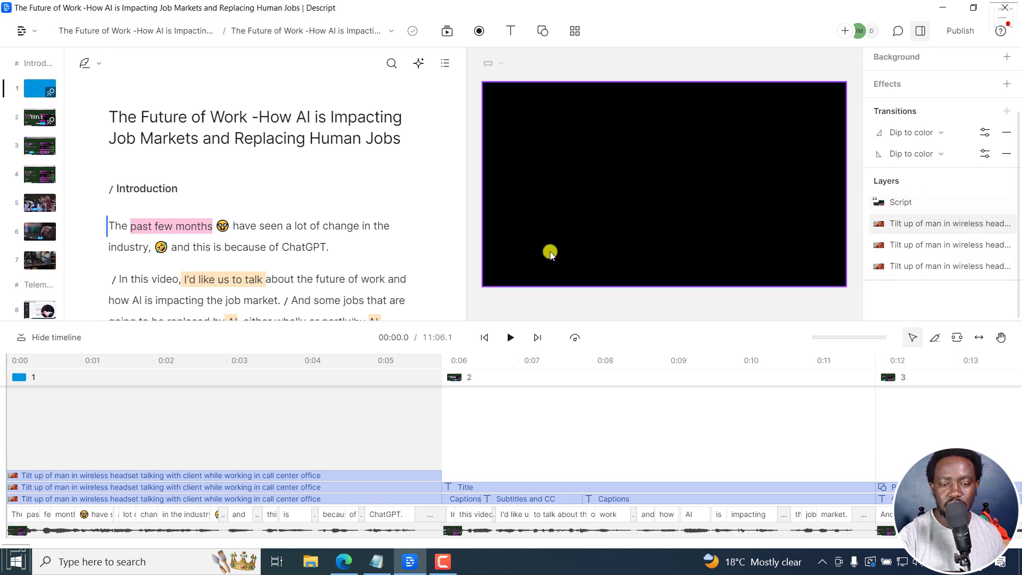
Place the playhead at about 2.5 seconds and move the Script layer to the bottom of the layer list
click(195, 360)
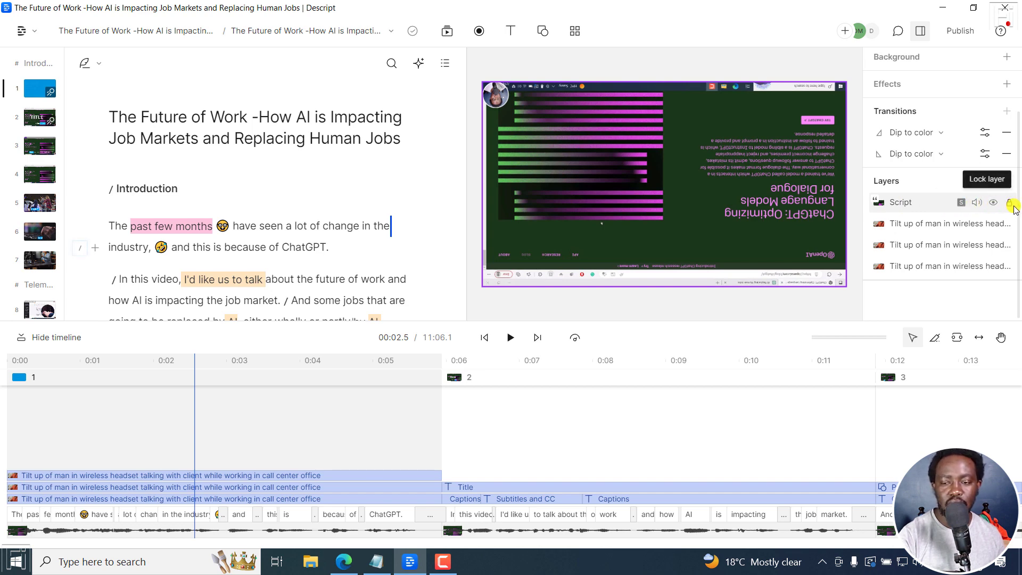
drag(894, 203, 888, 270)
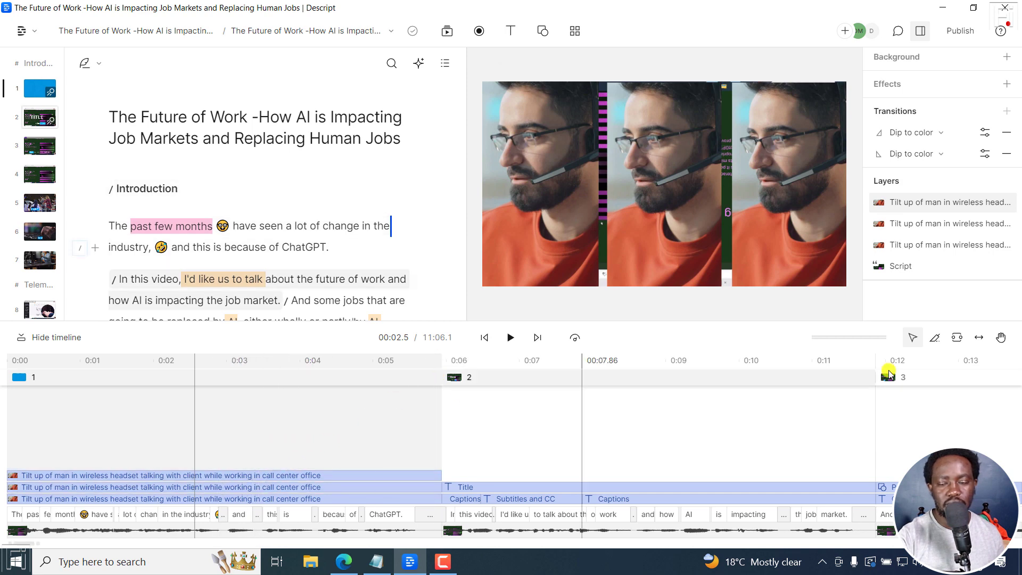
Select the second layer in scene 1, open its name for editing and leave the name field
click(917, 222)
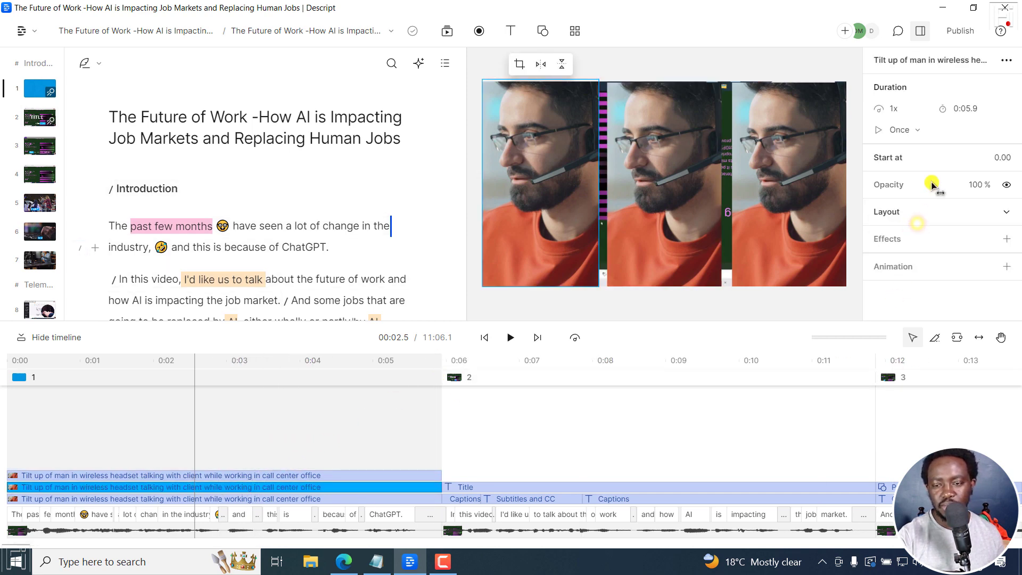
click(941, 60)
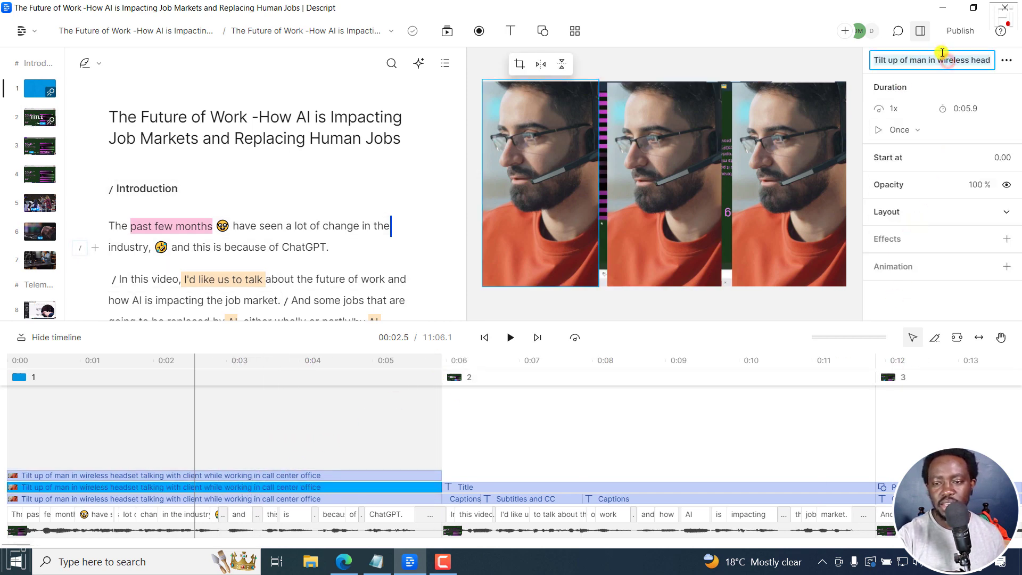
click(858, 100)
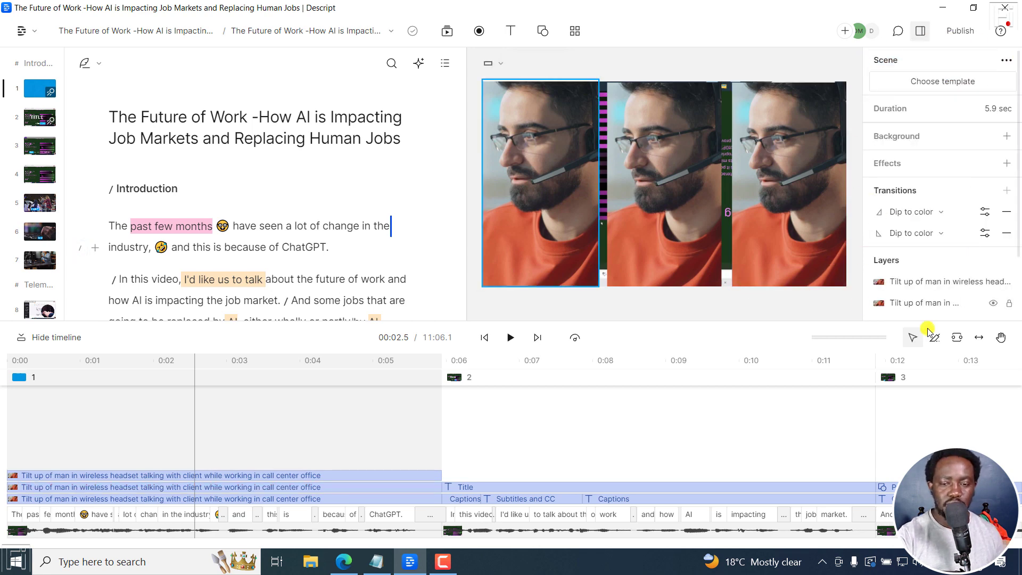
Switch to the browser and examine the Scene properties entry in the Release Version 71 changelog
click(351, 568)
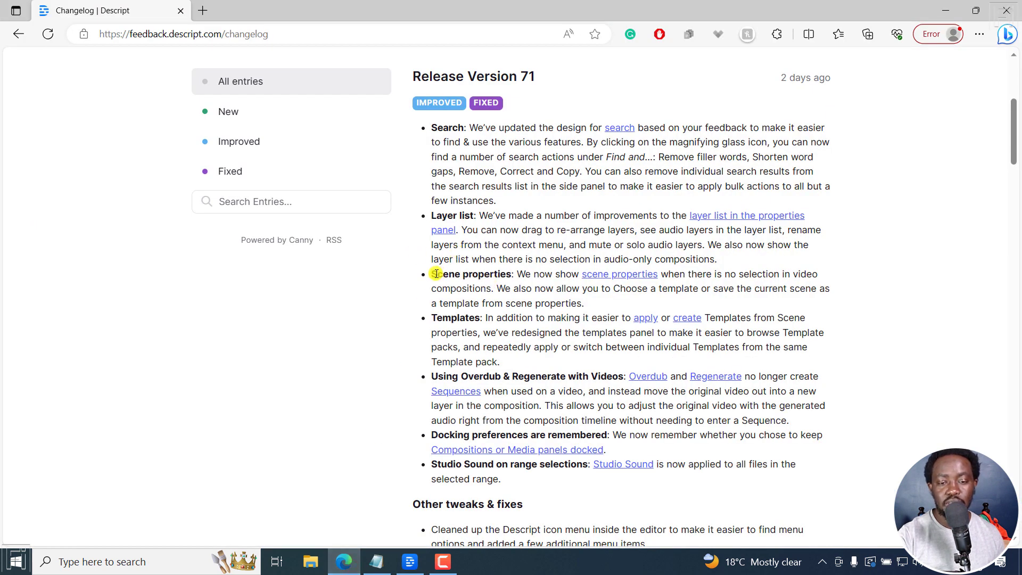
drag(436, 273, 538, 274)
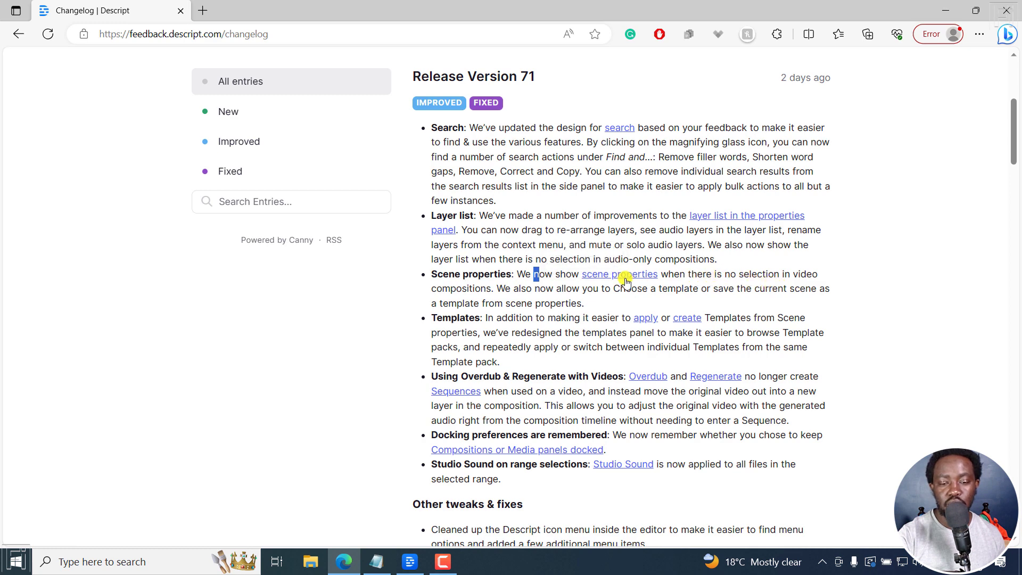
drag(525, 291, 688, 302)
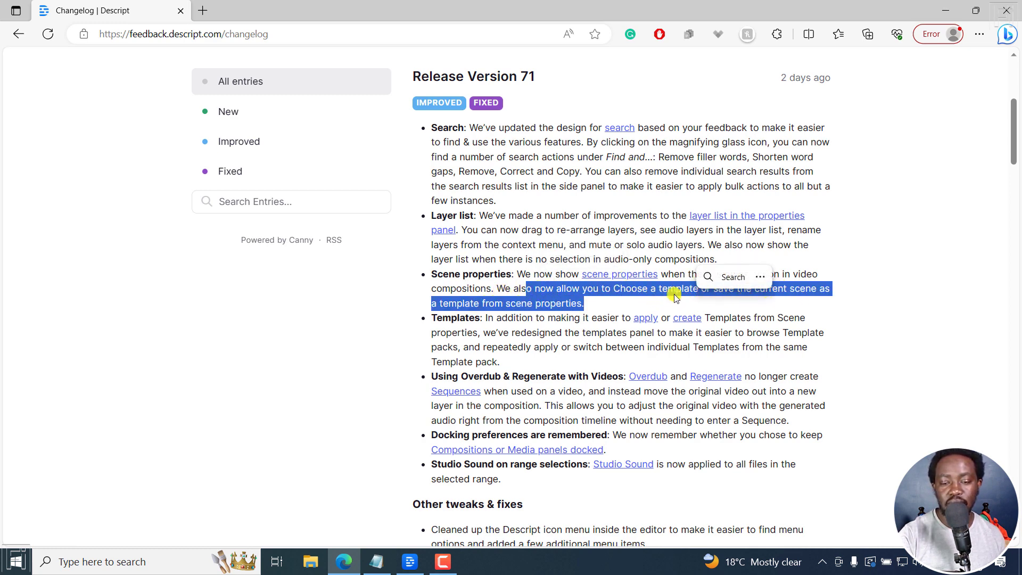
click(514, 302)
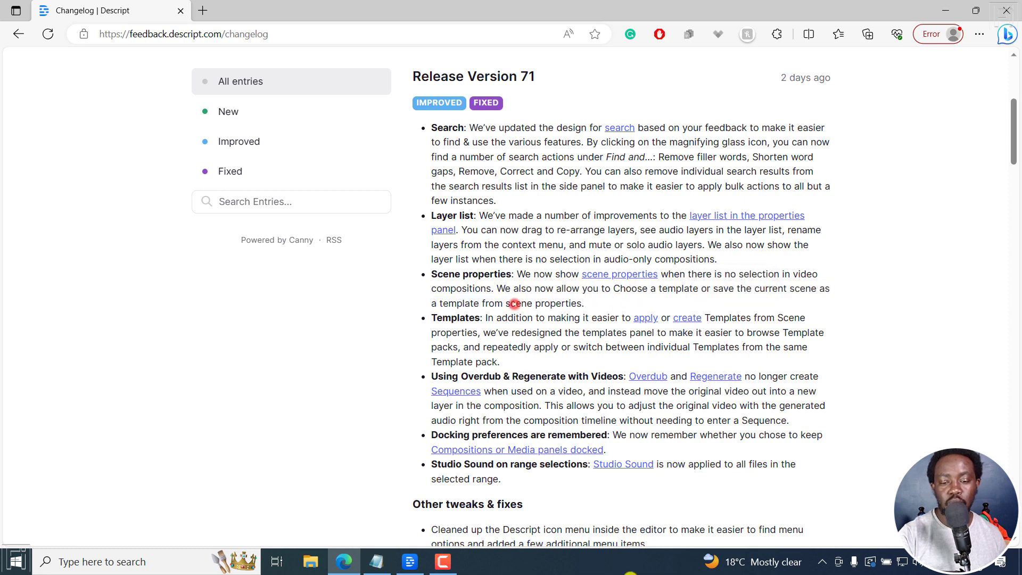
Switch to Descript, select scene 2 and check its scene options for saving it to a template
click(411, 563)
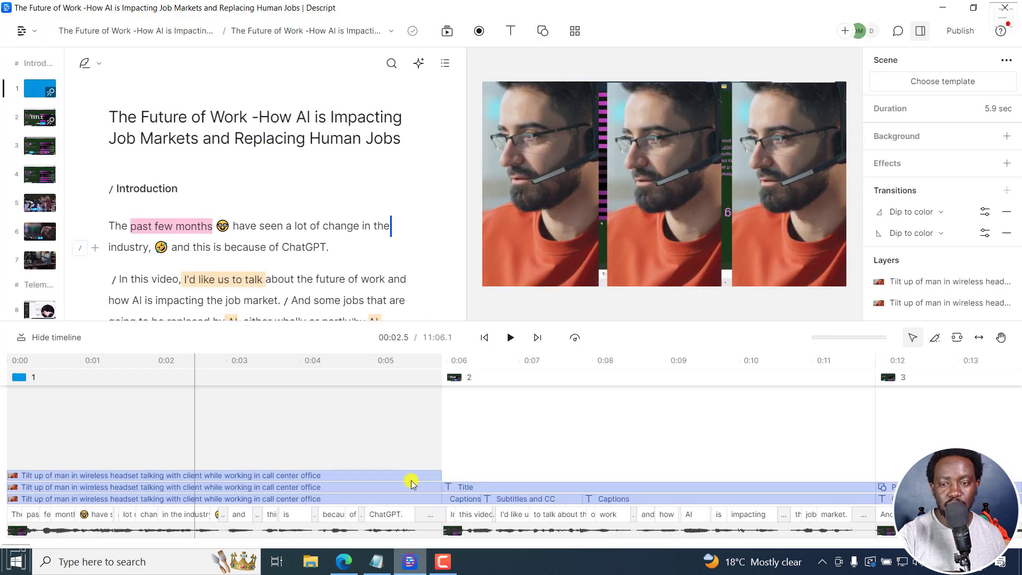
click(40, 119)
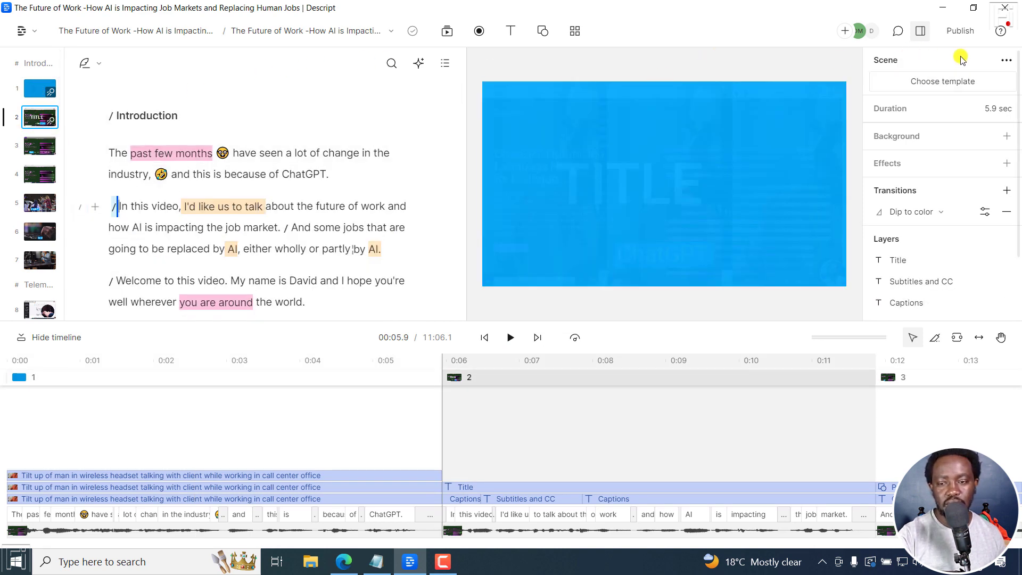
click(1006, 63)
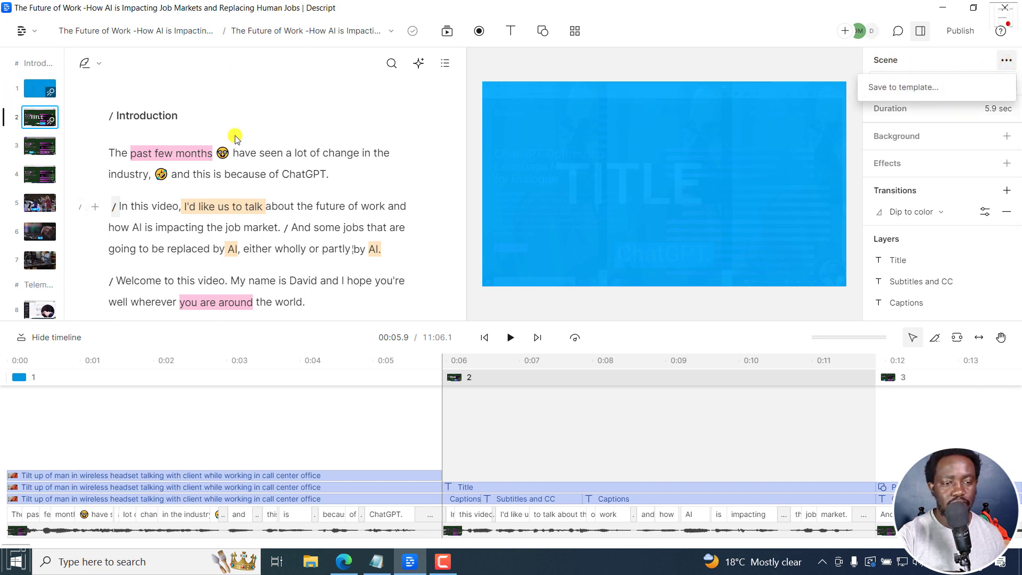
click(884, 63)
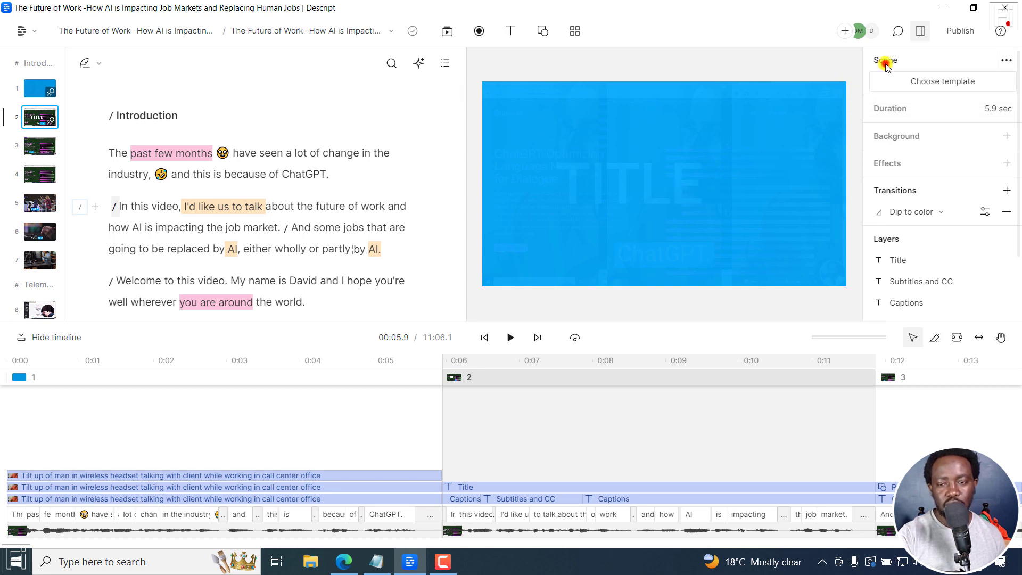
Browse the Drive and Gallery templates for scene 2, including the Intros pack, and close the template chooser
click(955, 83)
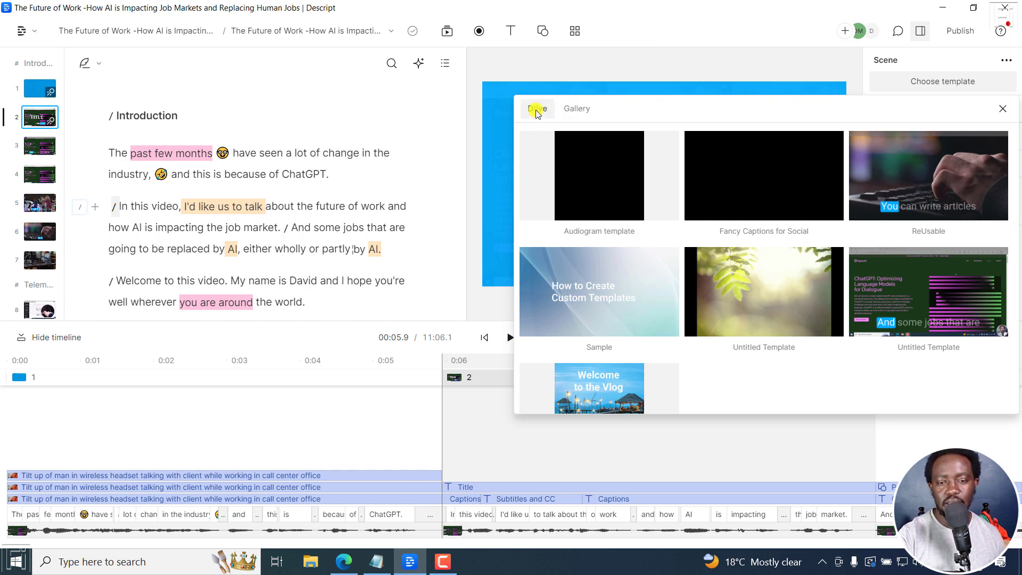
click(576, 109)
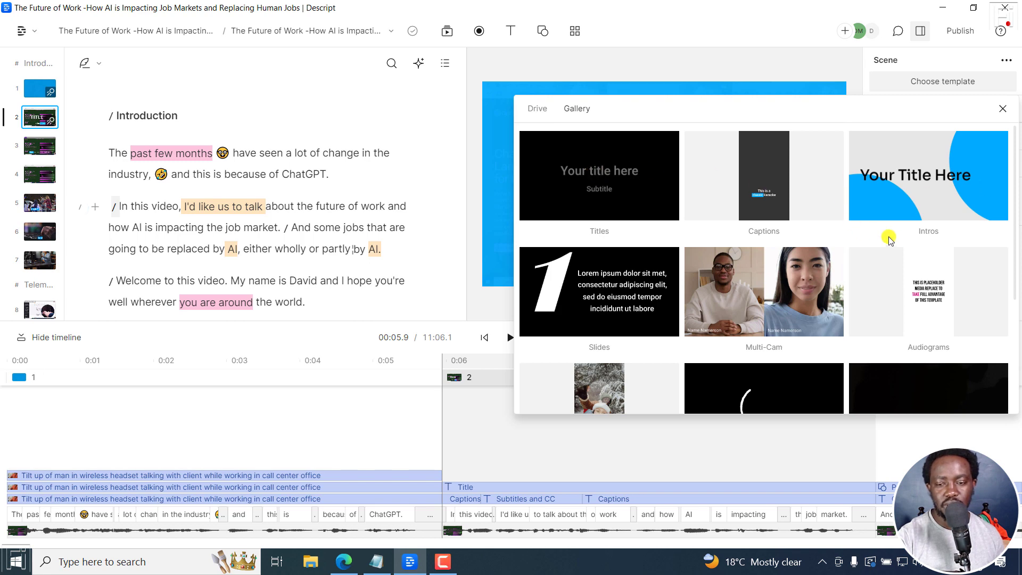
click(924, 169)
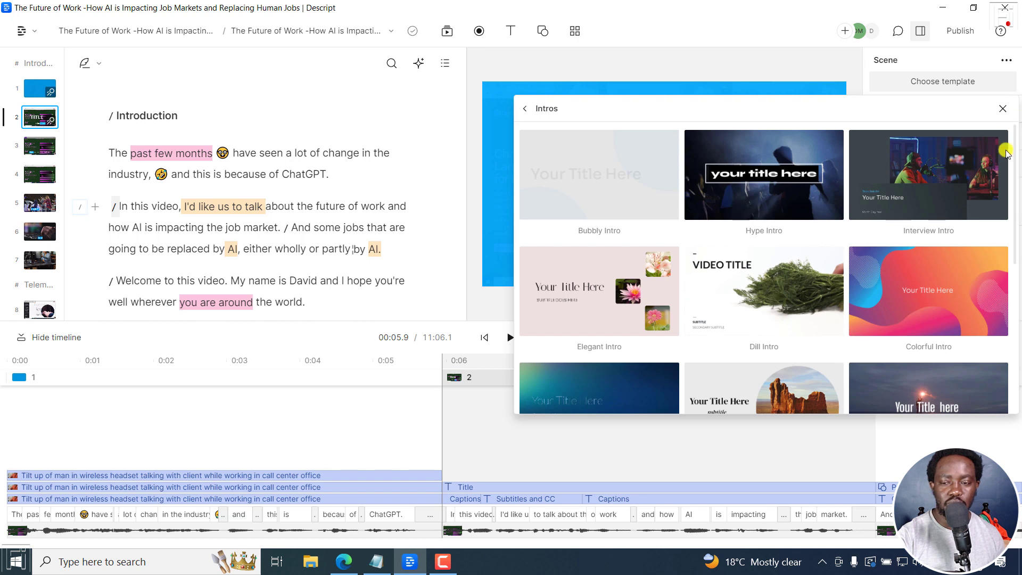
drag(1011, 153, 1018, 251)
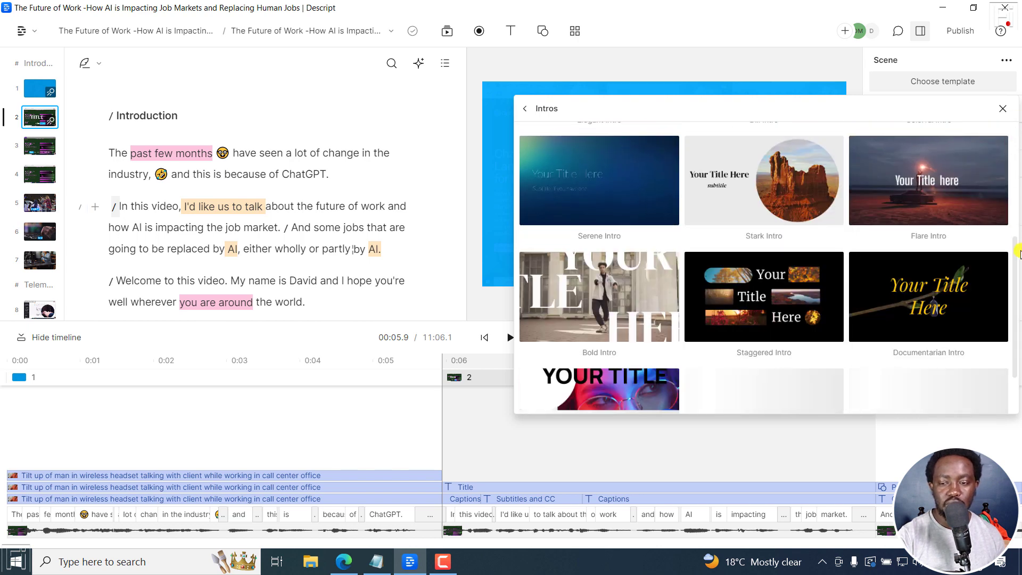
click(1003, 109)
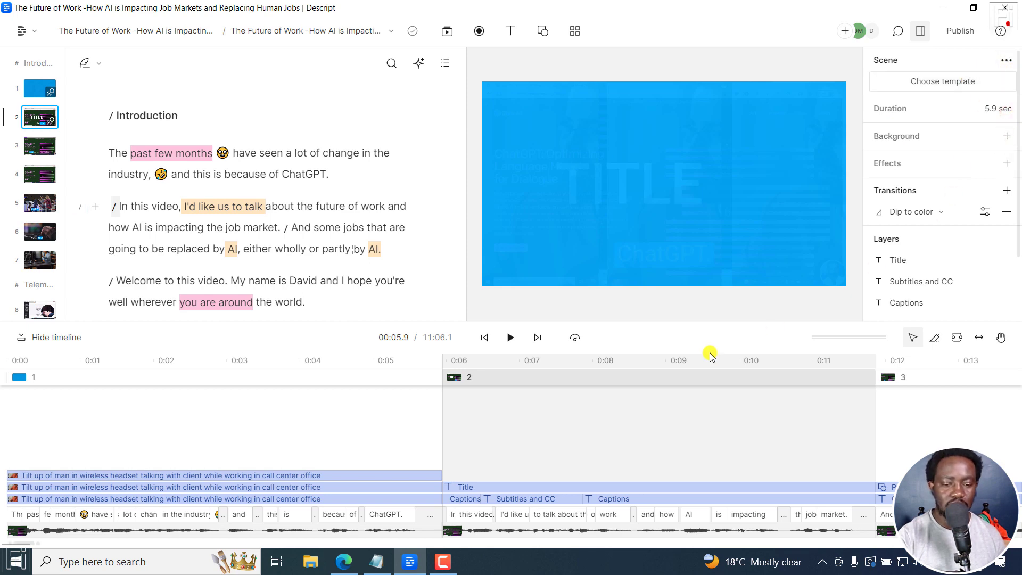
Switch to the browser and examine the Templates entry in the Release Version 71 changelog
click(345, 560)
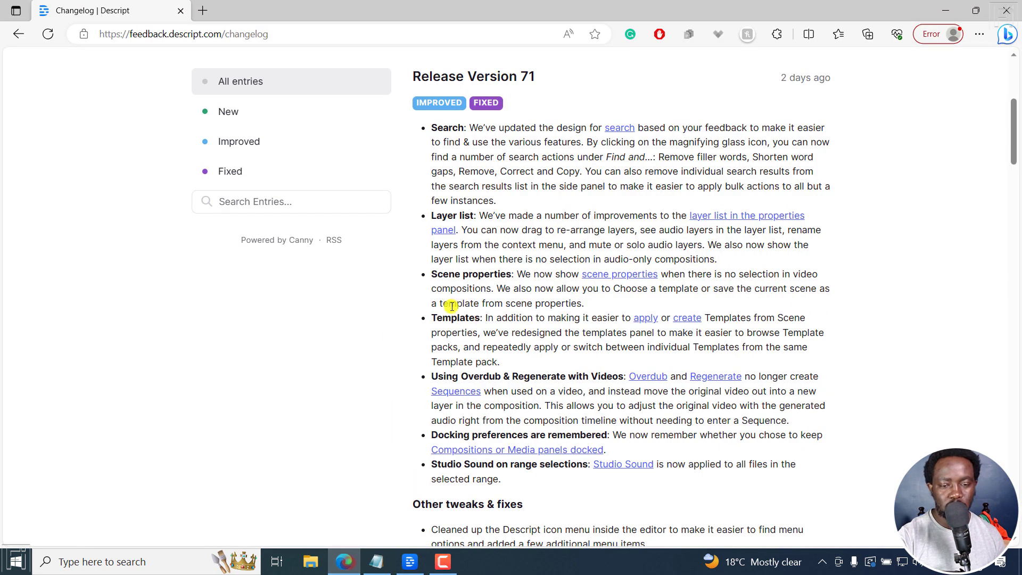
drag(443, 317, 520, 323)
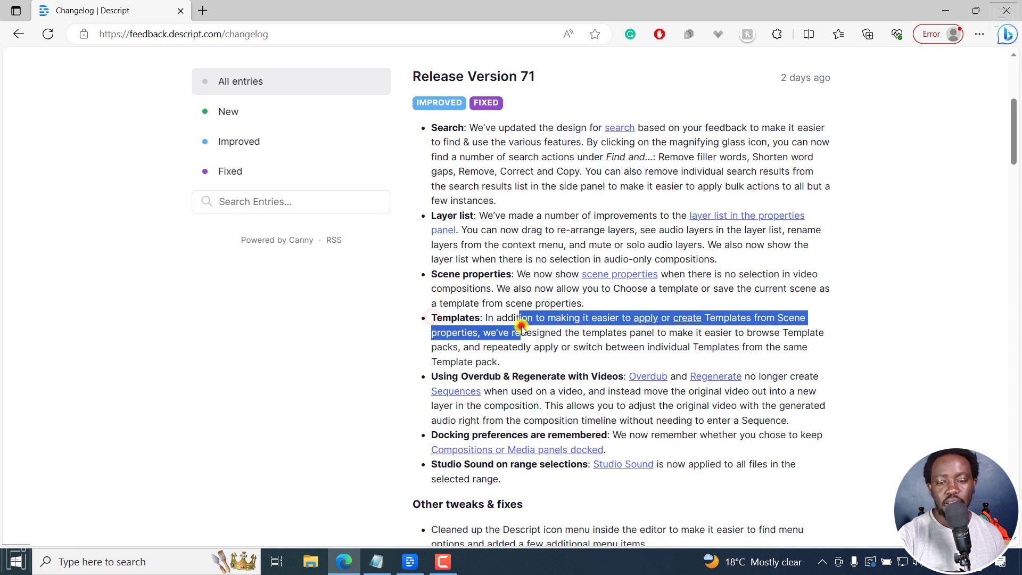
click(575, 331)
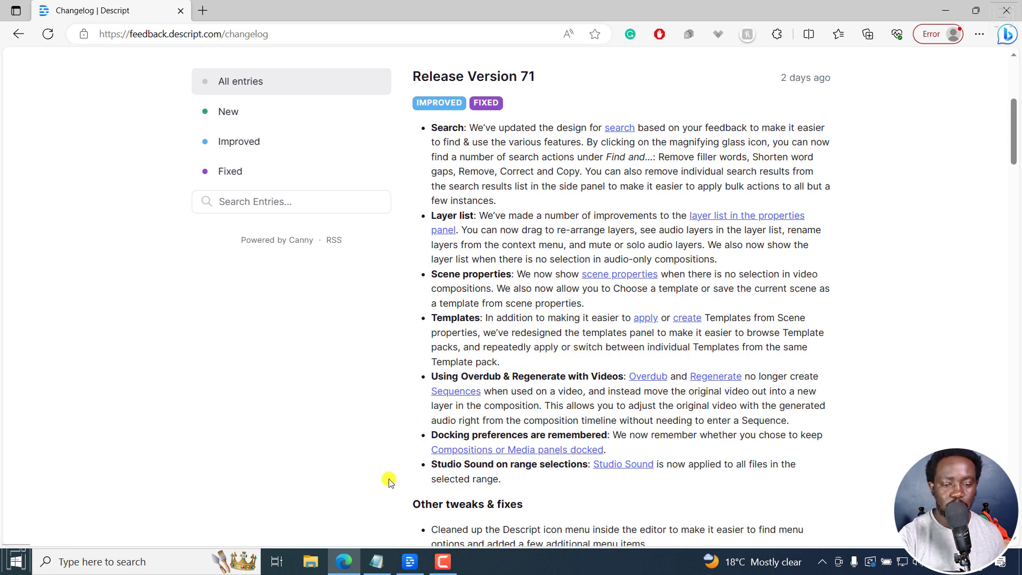
Switch to Descript and show the Drive templates in the redesigned templates browser
click(414, 560)
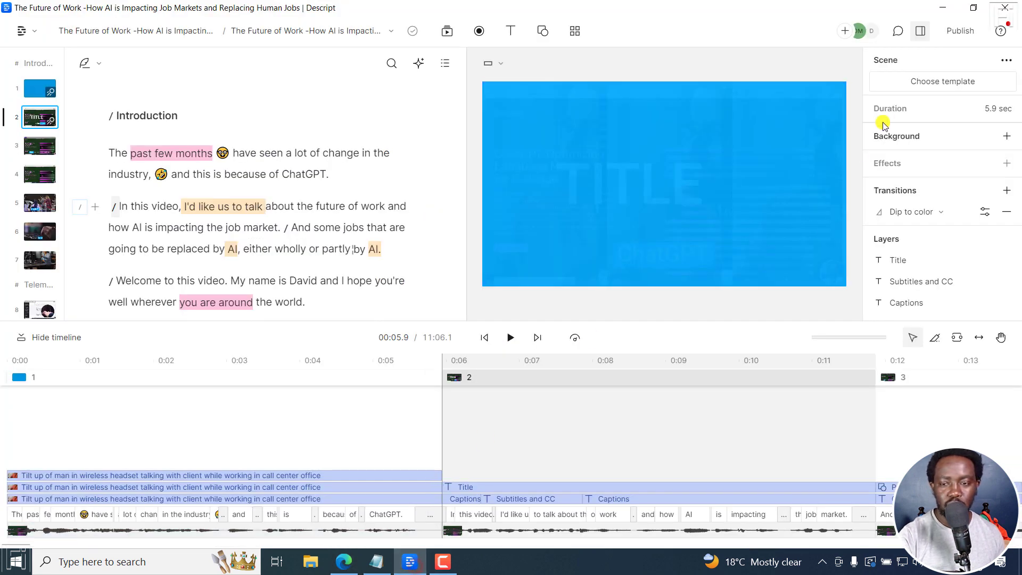
click(573, 33)
click(537, 68)
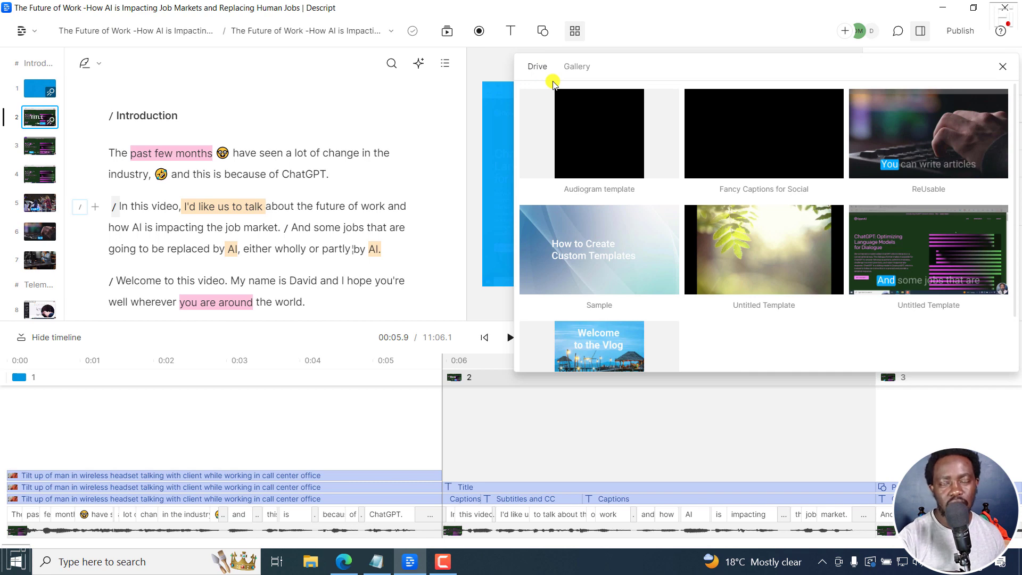
Reopen the templates browser, look through the Gallery template packs and examine the Multi-Cam pack
click(1002, 66)
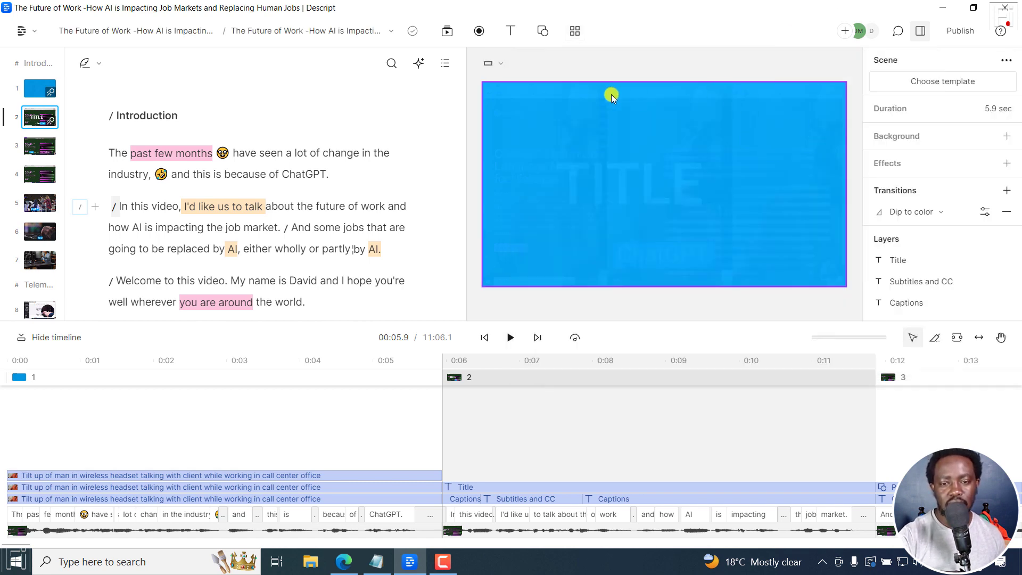
click(573, 32)
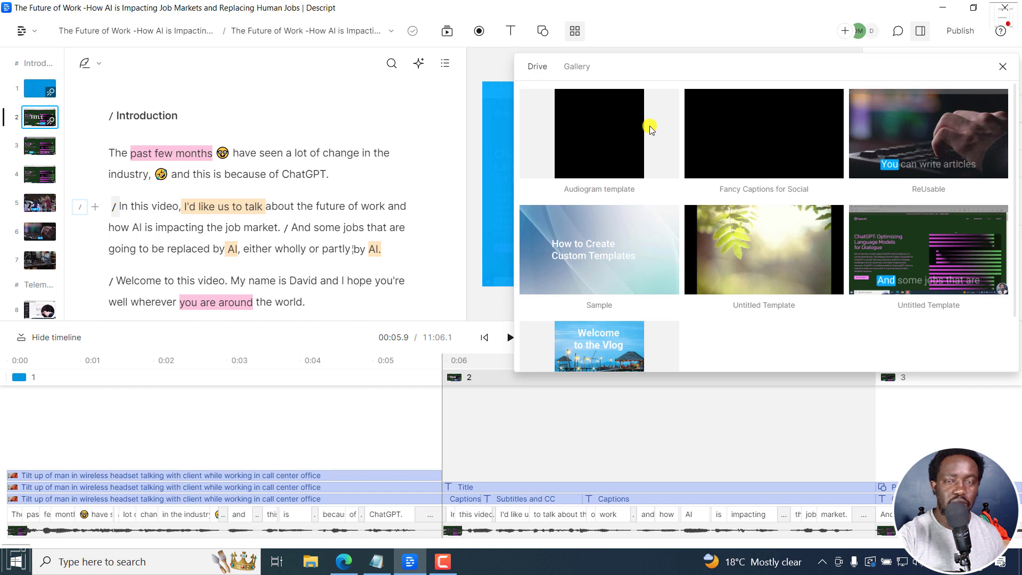
click(579, 65)
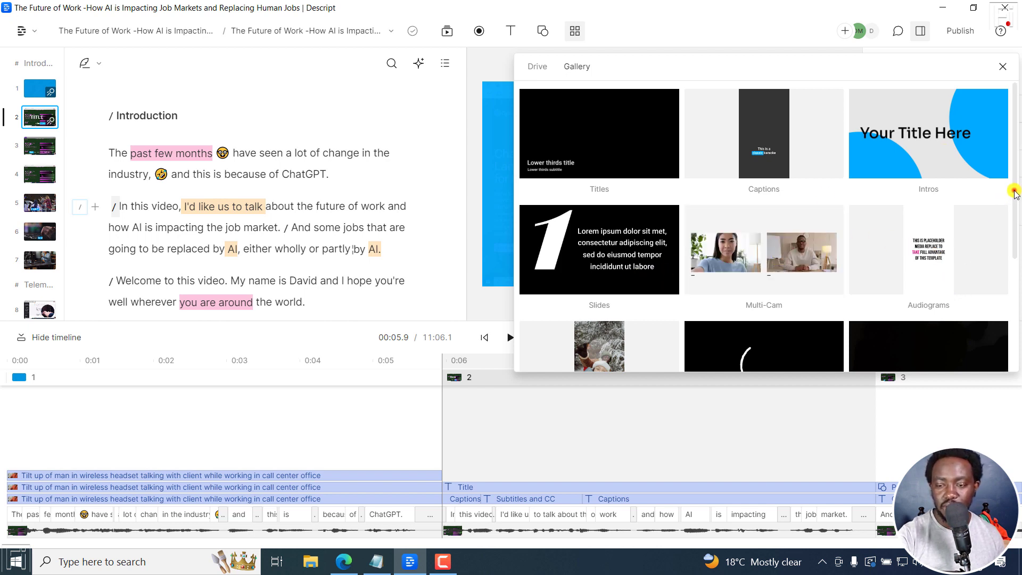
drag(1015, 193, 1013, 280)
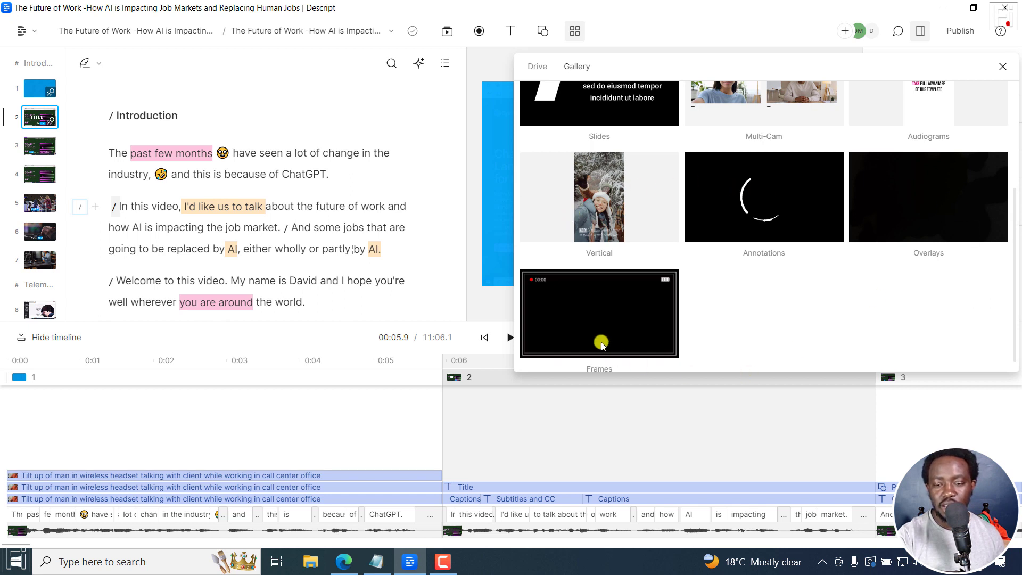
drag(1010, 285, 1015, 190)
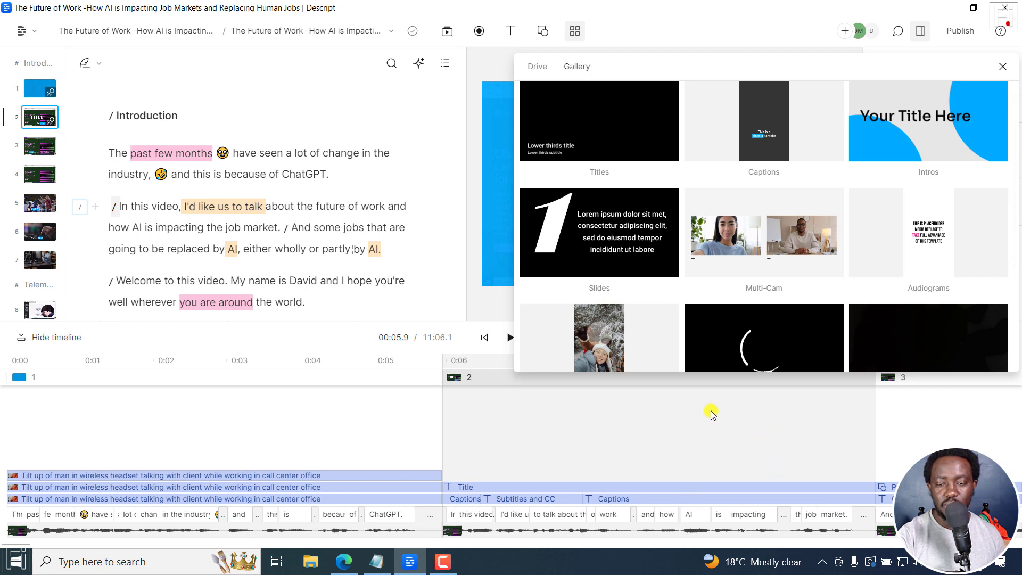
click(751, 232)
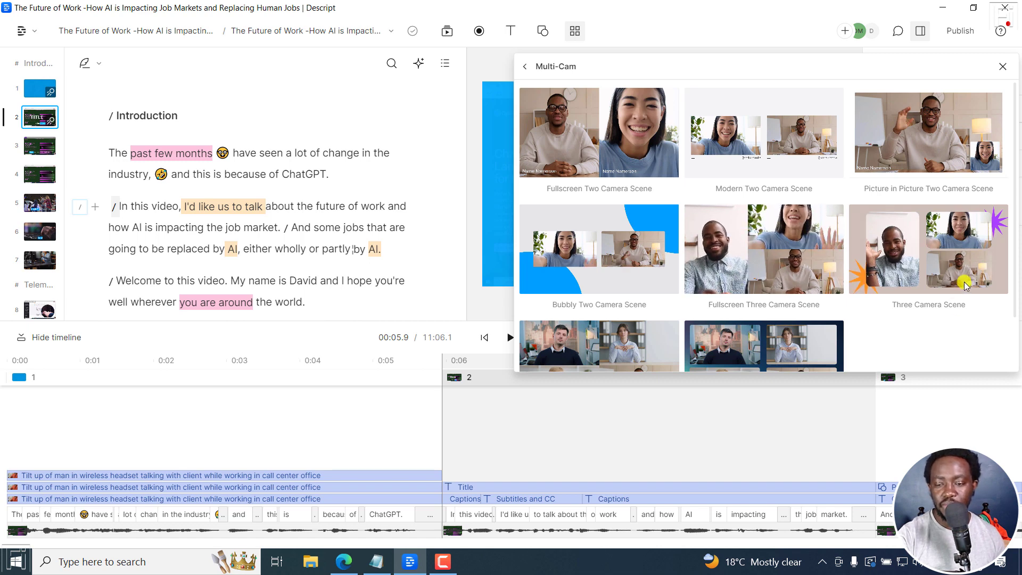
drag(1014, 243, 989, 311)
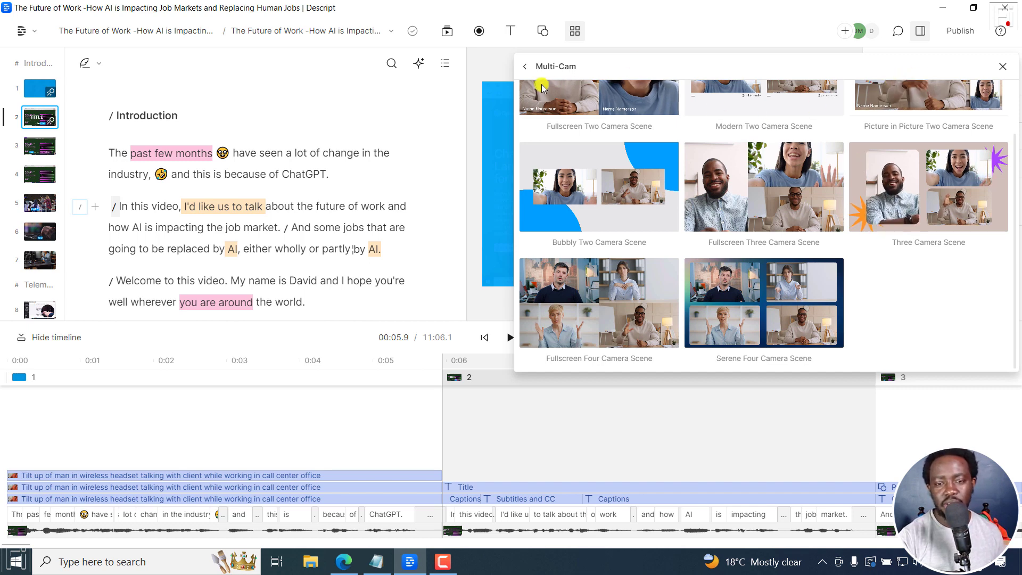
click(534, 67)
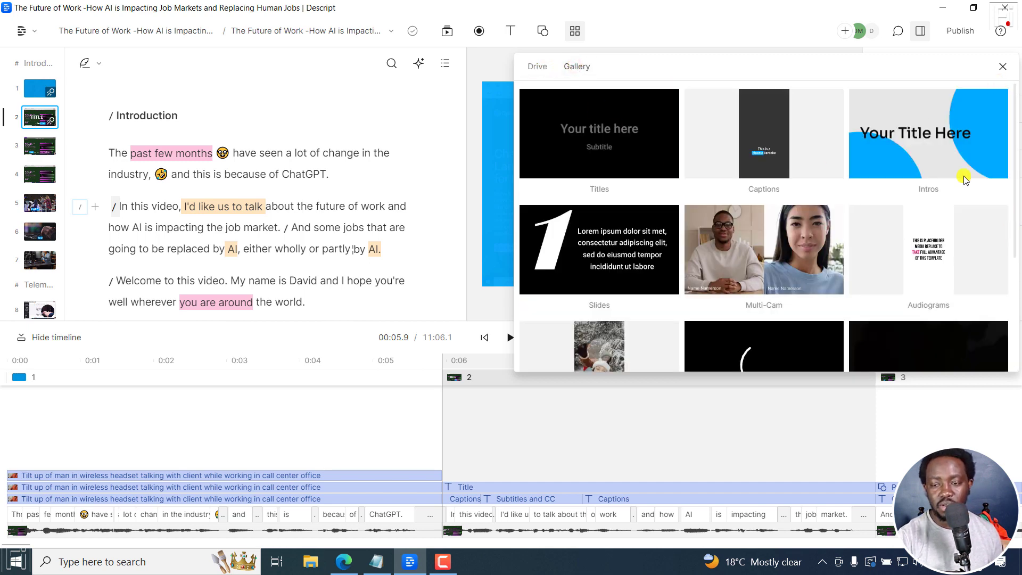
View the Intros template pack, close and reopen the templates browser, return to the Gallery overview and close it
click(923, 143)
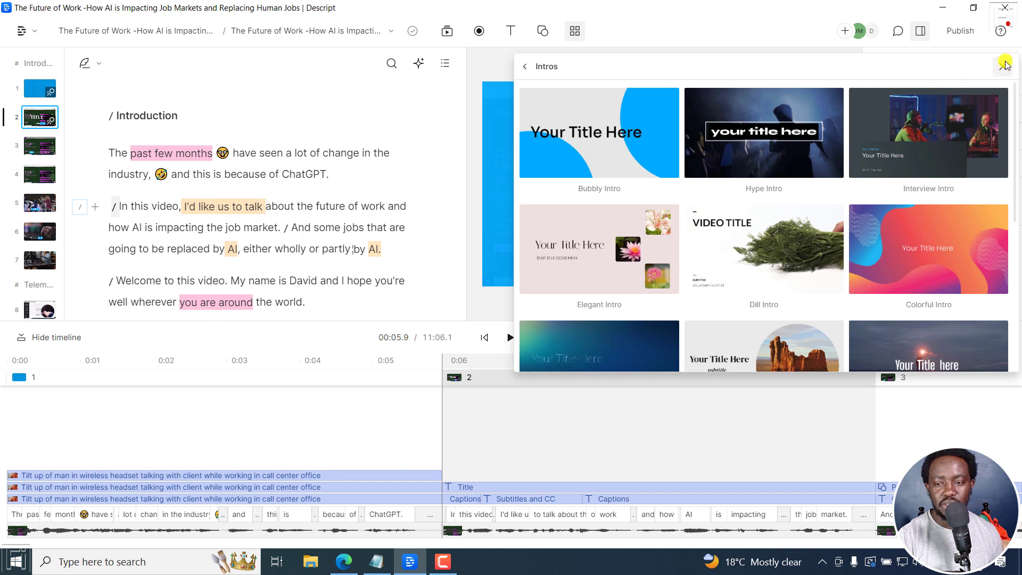
click(1004, 65)
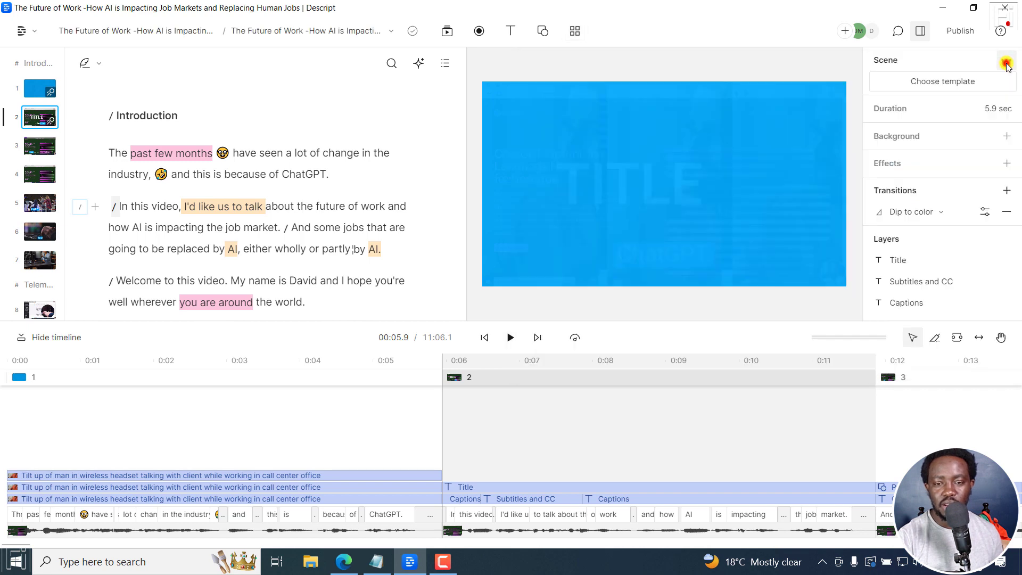
click(576, 32)
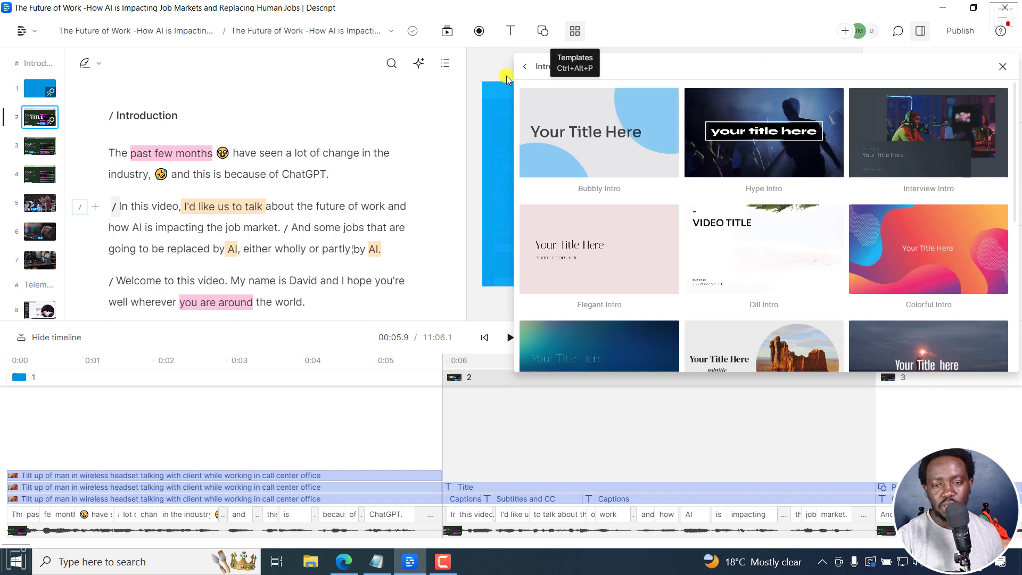
click(525, 70)
click(1002, 67)
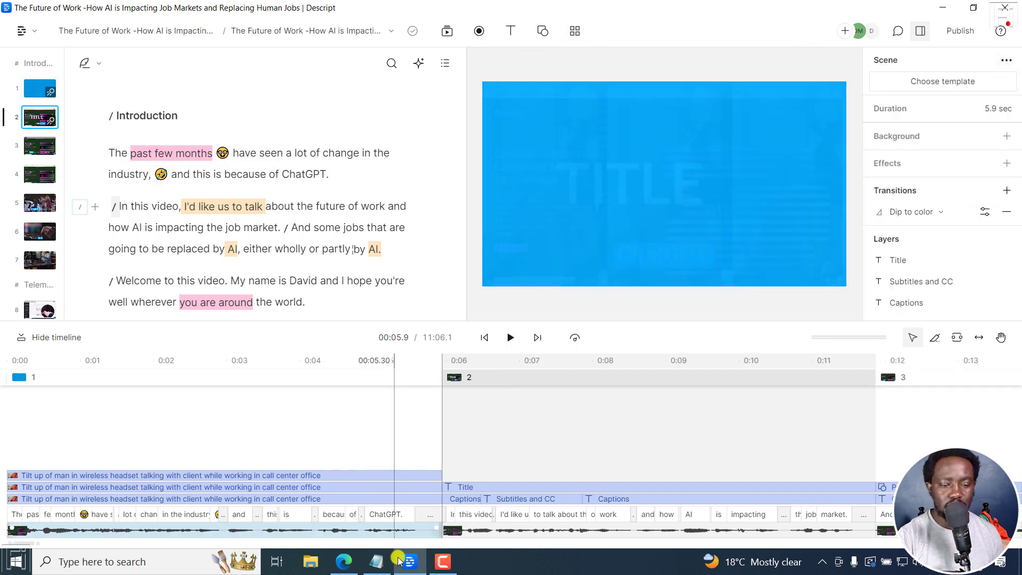
Switch to the browser and examine the remaining Release Version 71 entries, from Overdub & Regenerate to Other tweaks & fixes
click(342, 565)
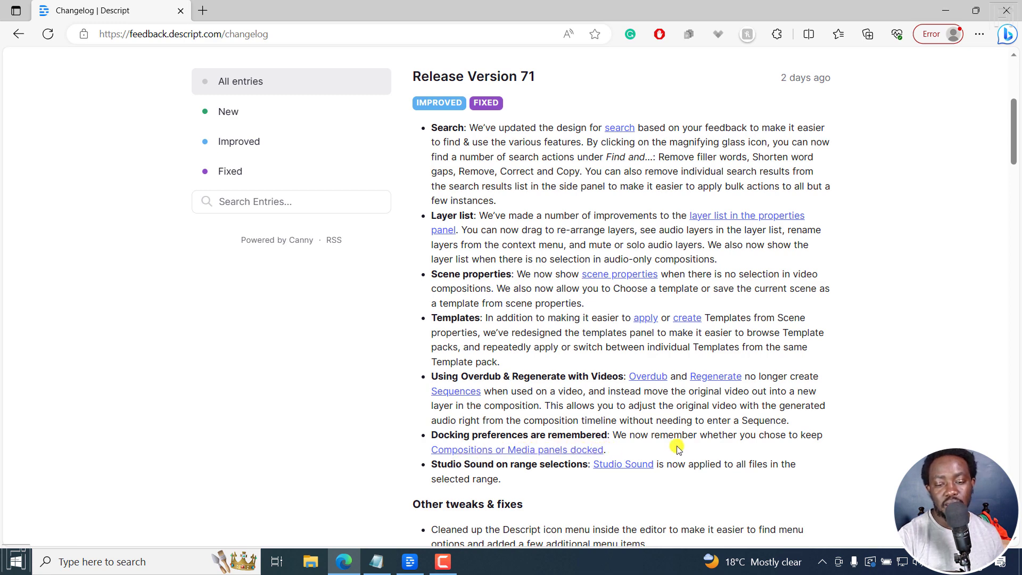
double_click(469, 465)
click(564, 478)
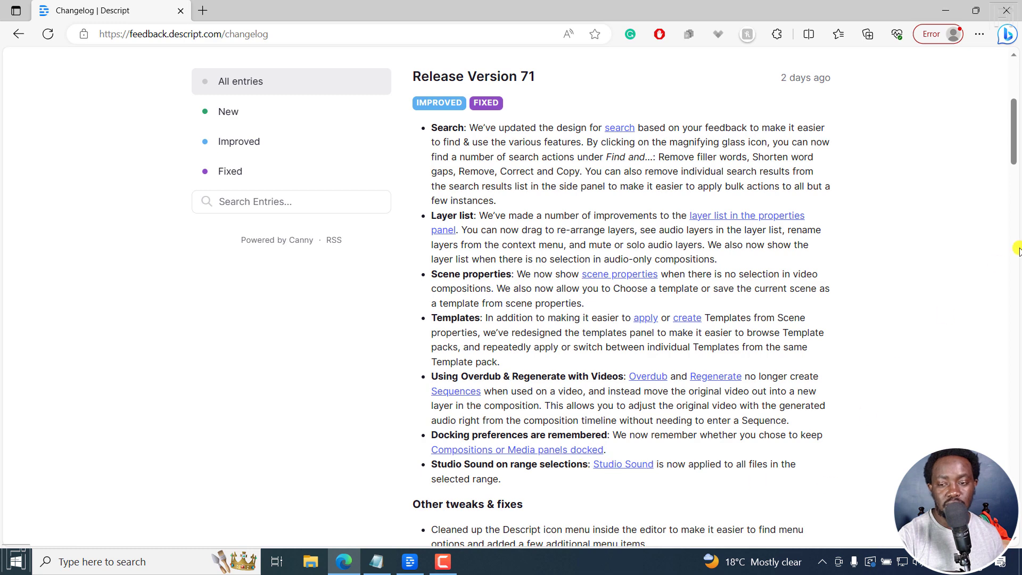
scroll(1017, 169, down, 2)
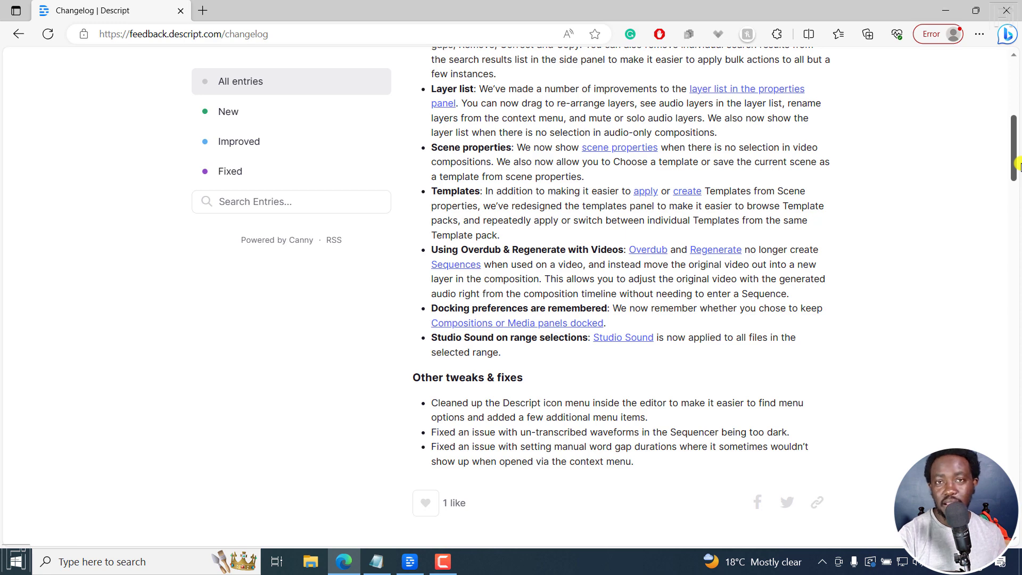
Switch to Descript, range-select about 2 s of scene 2's script audio around "future of work and how AI" and remove its Studio Sound
click(410, 561)
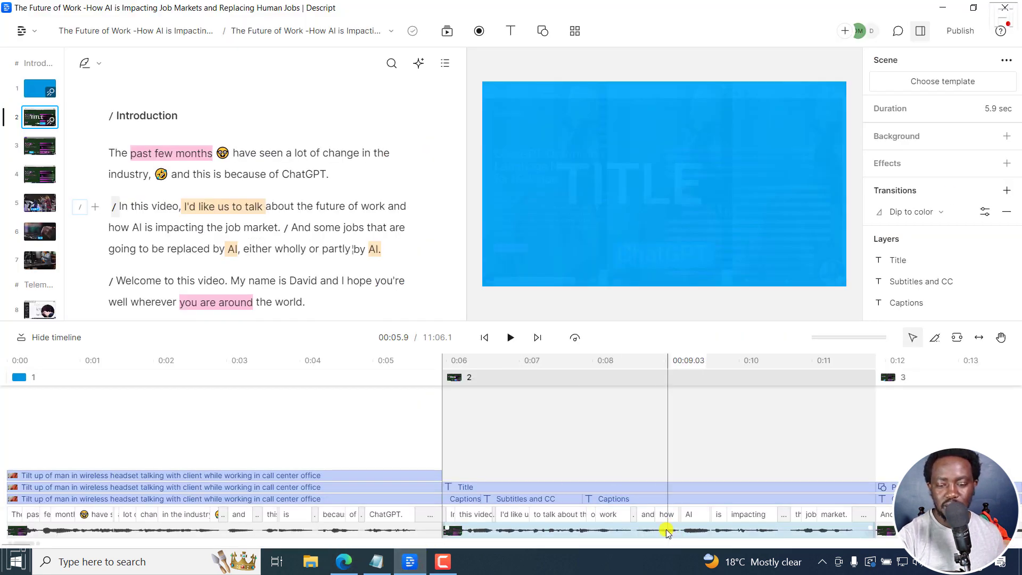
click(958, 338)
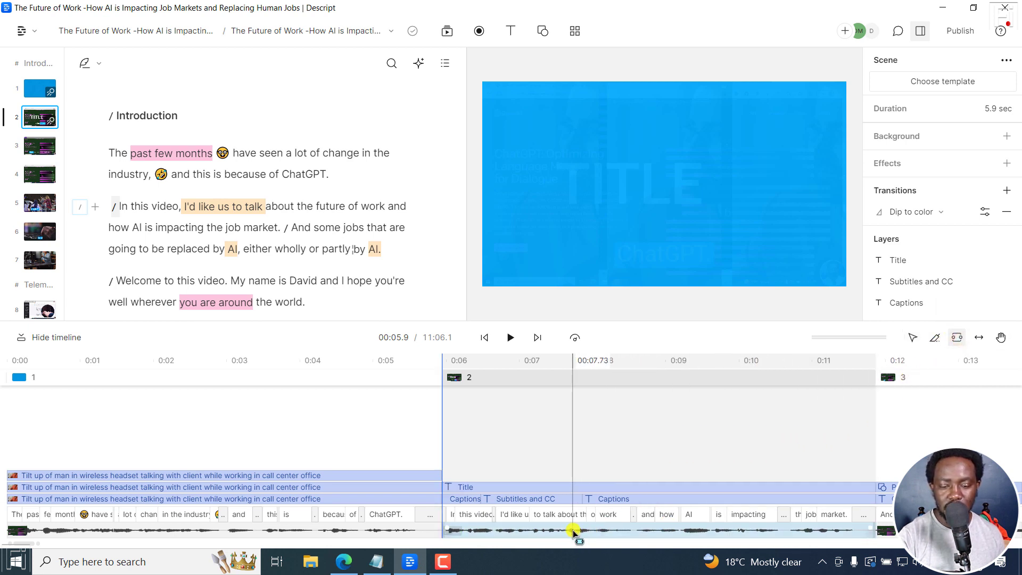
drag(568, 529, 714, 529)
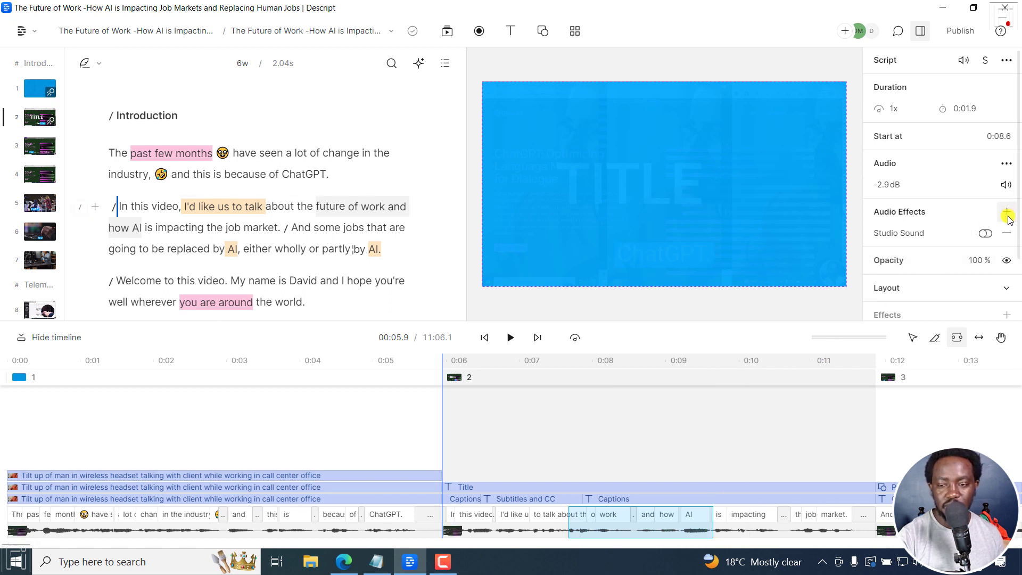
click(1006, 233)
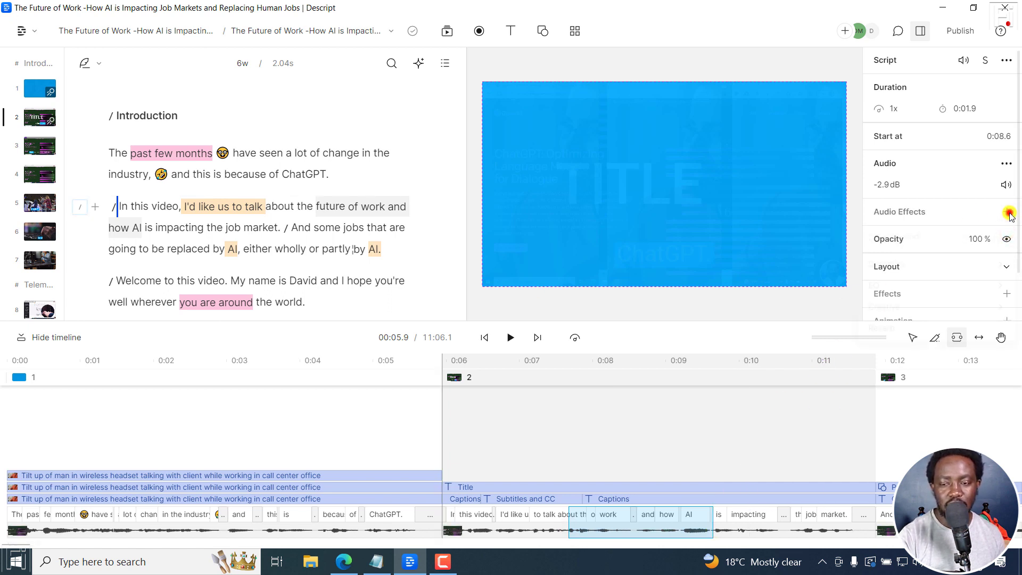
Apply Studio Sound to the selected audio range, close its settings and remove the effect again
click(1007, 212)
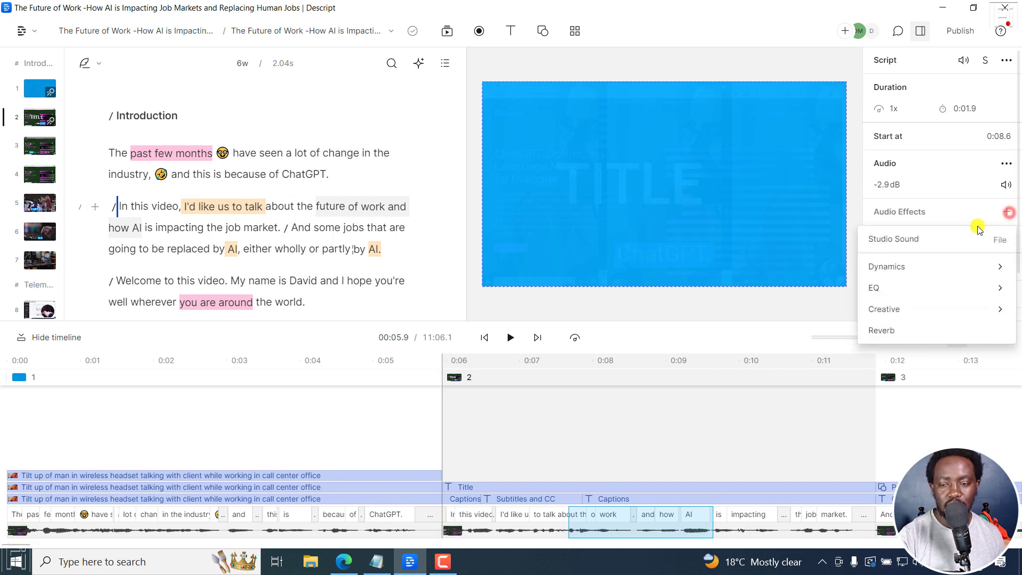
click(898, 240)
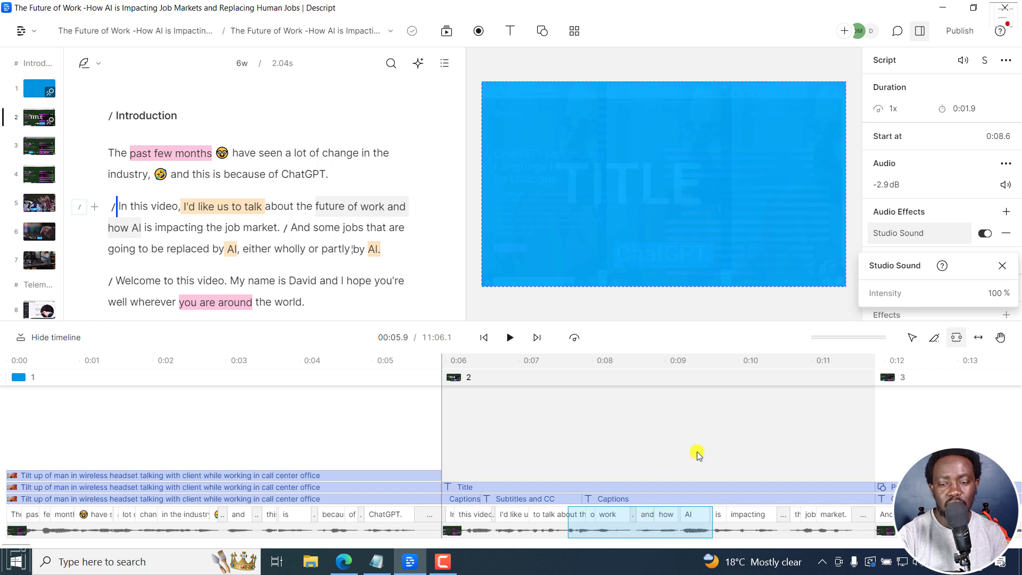
click(982, 233)
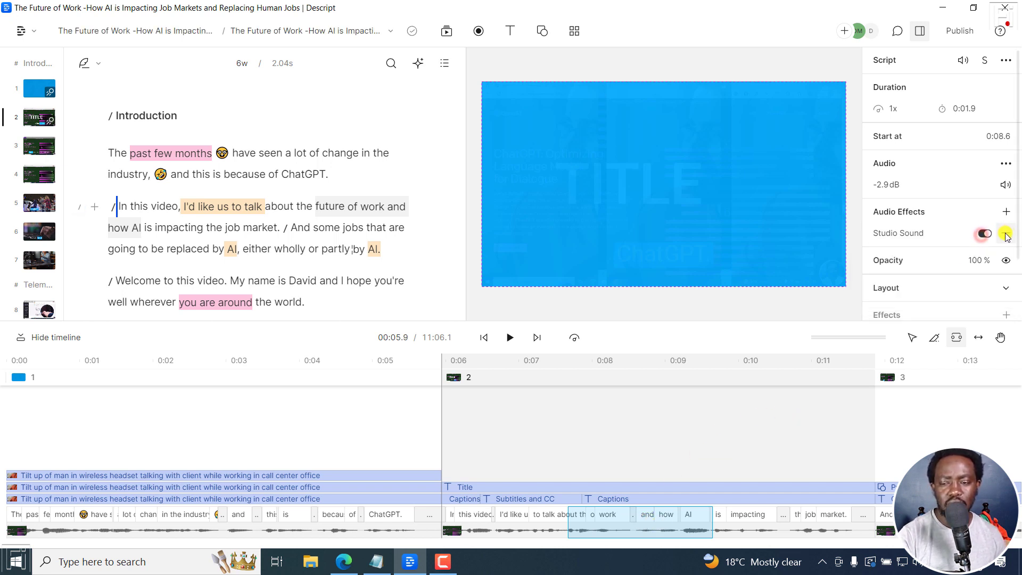
click(1005, 234)
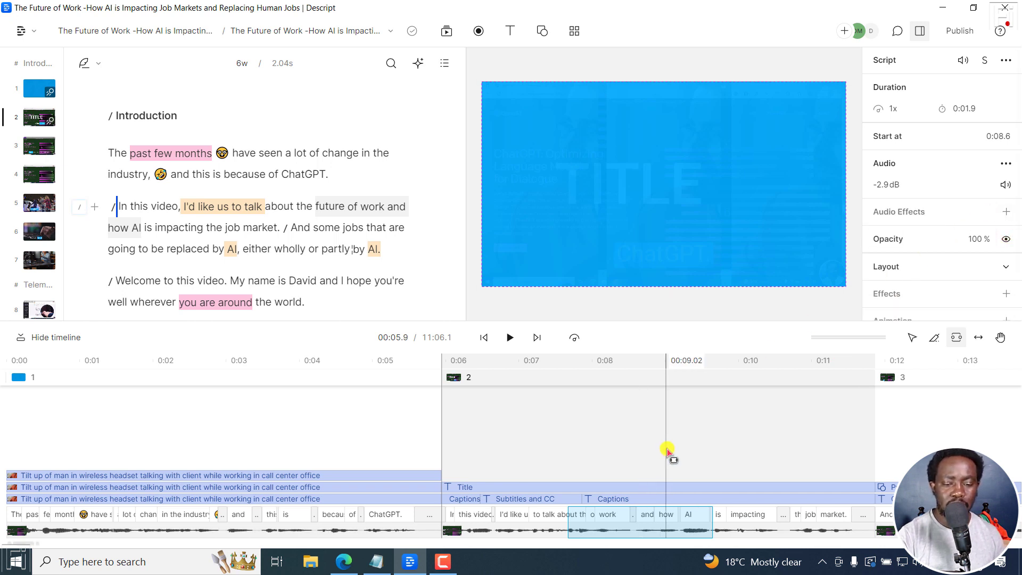
Return to the selection tool and clear the range selection, placing the playhead at about 7.9 s in scene 2
click(911, 337)
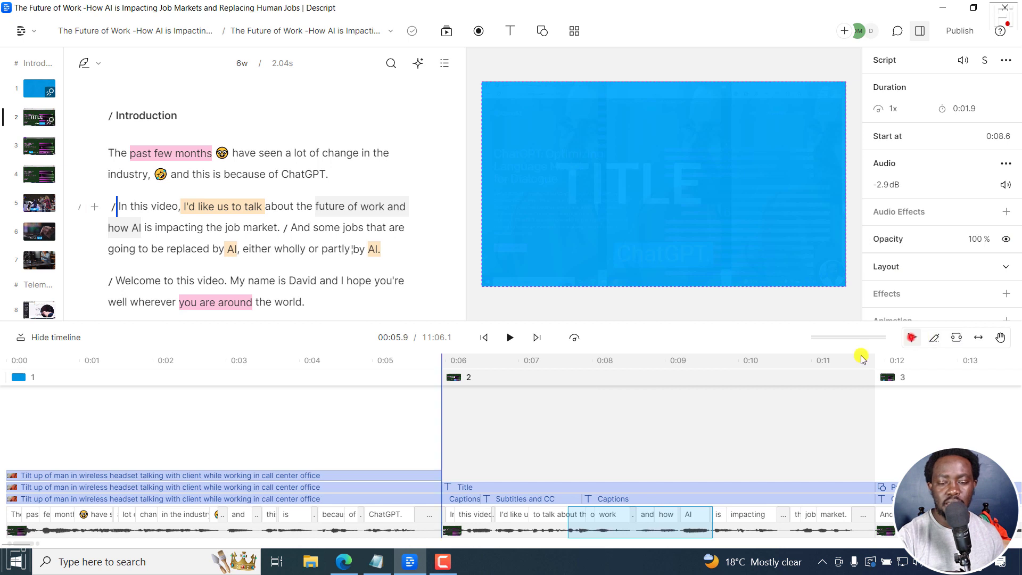
click(548, 452)
click(587, 374)
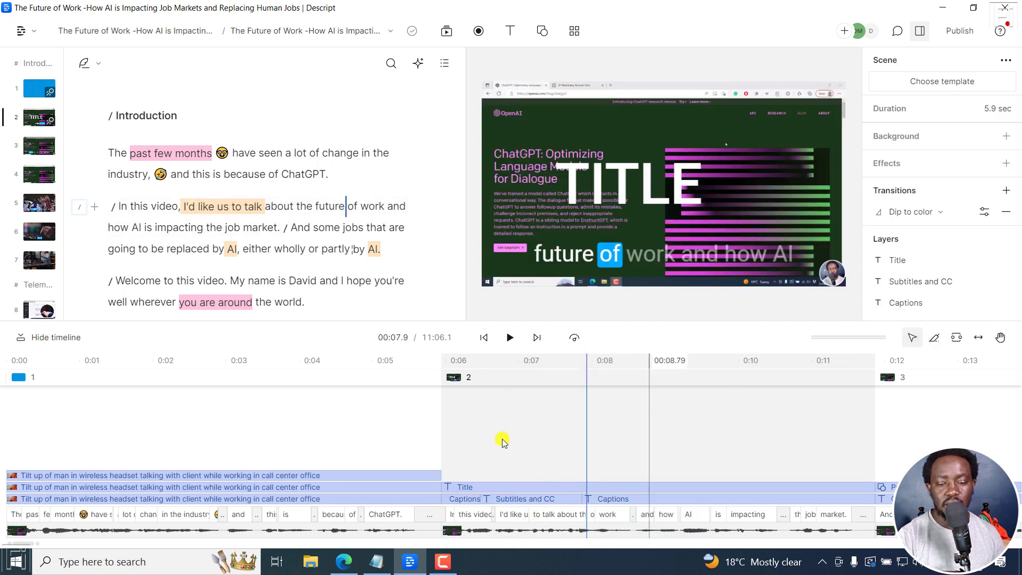
Switch to the browser and highlight "applied to all files in the selected range." in the Studio Sound on range selections entry
click(344, 562)
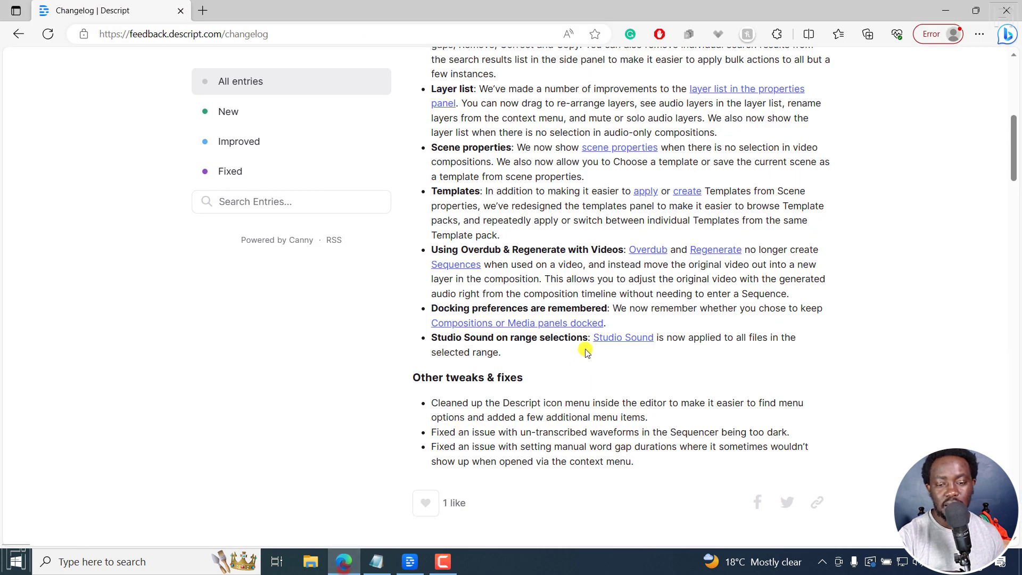
drag(685, 338, 501, 353)
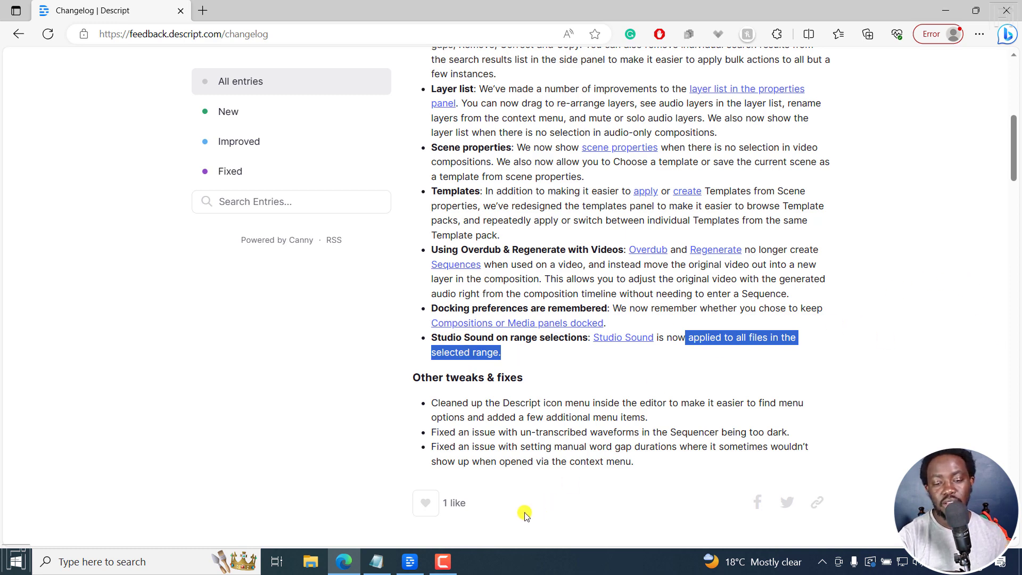
Switch to Descript and range-select about 1.9 s of scene 2's script audio covering "I'd like us to talk about the future of work"
click(409, 562)
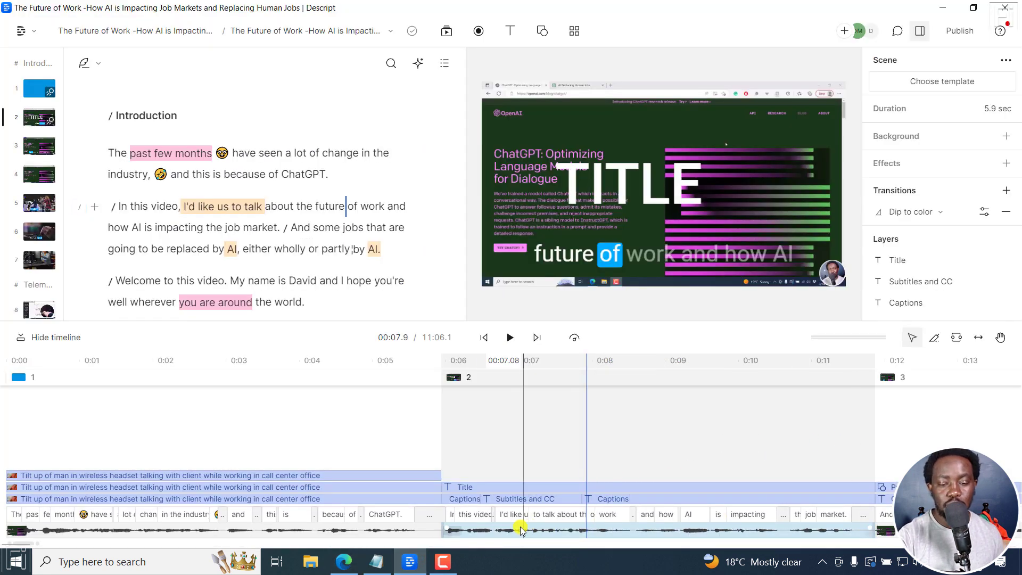
click(494, 529)
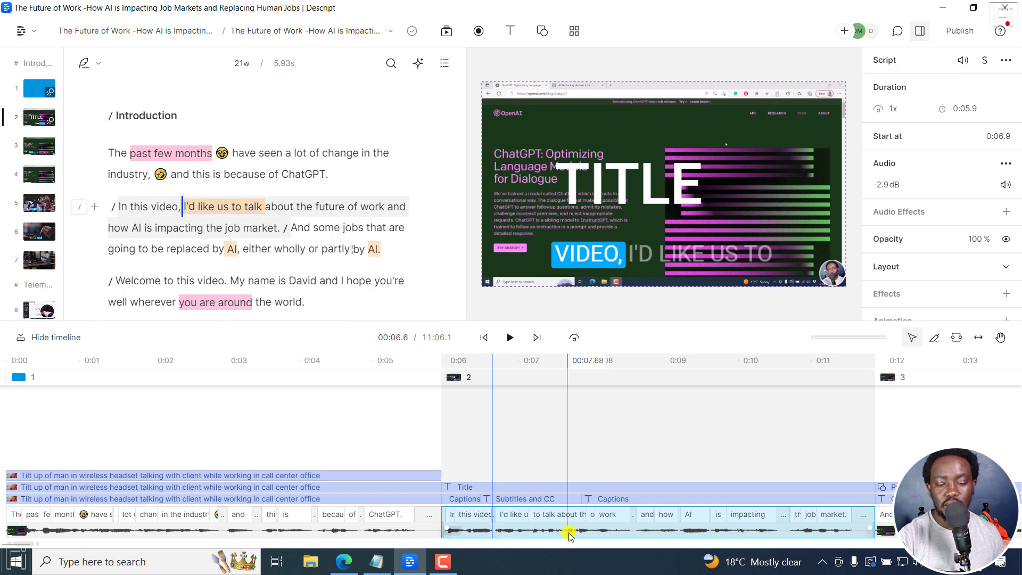
click(956, 337)
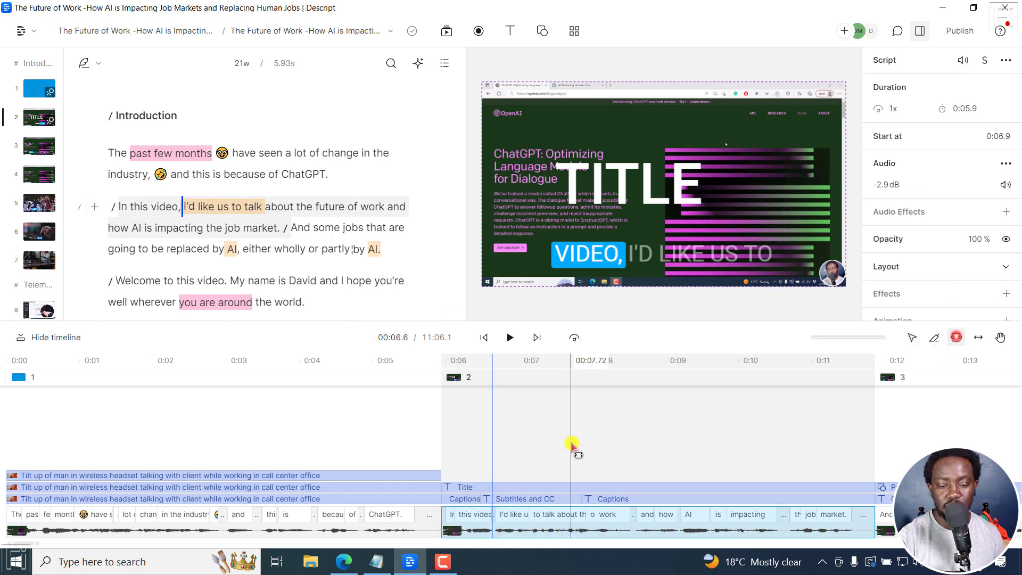
drag(494, 528, 634, 531)
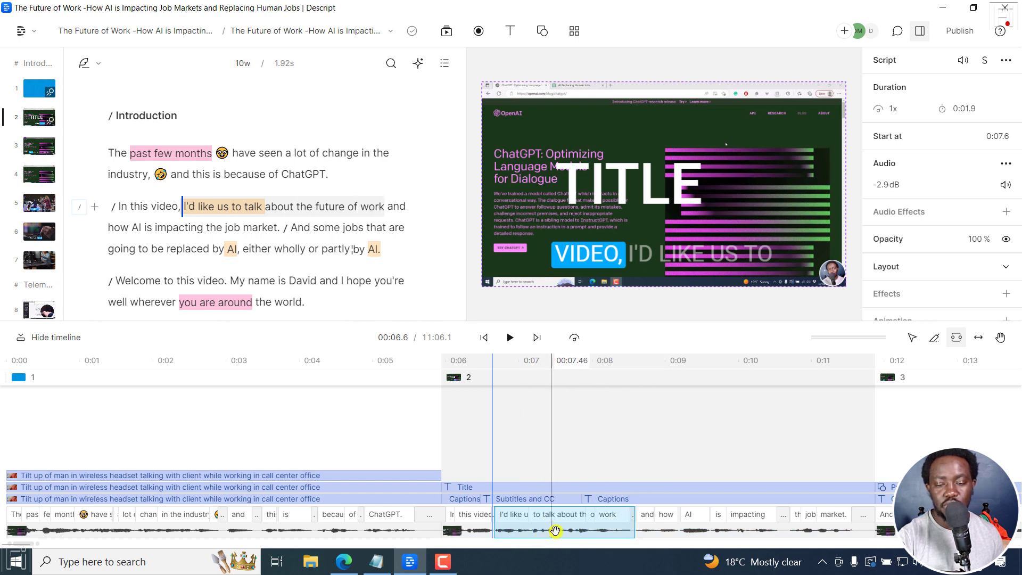
Add the Flanger creative audio effect to the selected range
click(1006, 211)
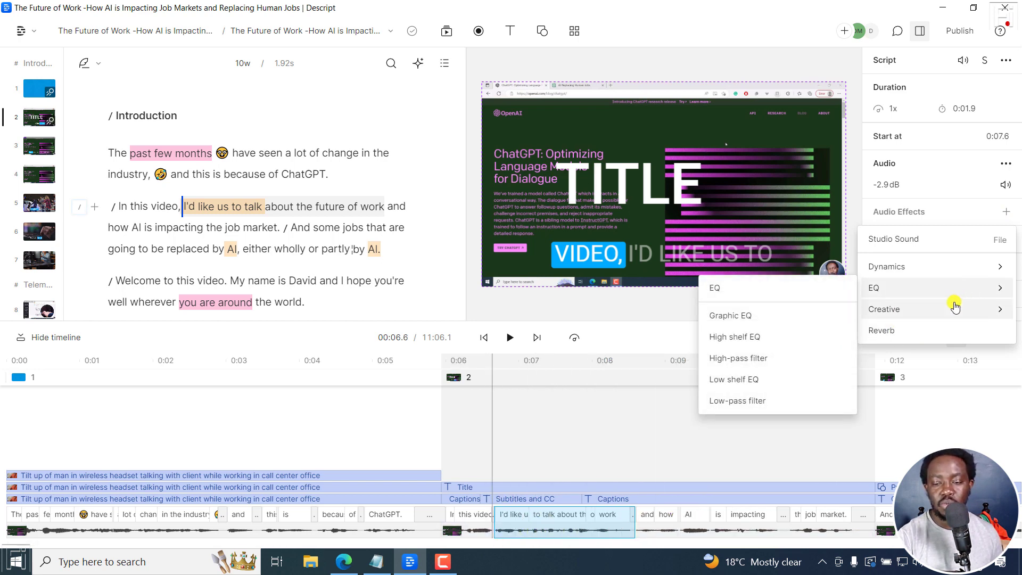
mouse_move(944, 268)
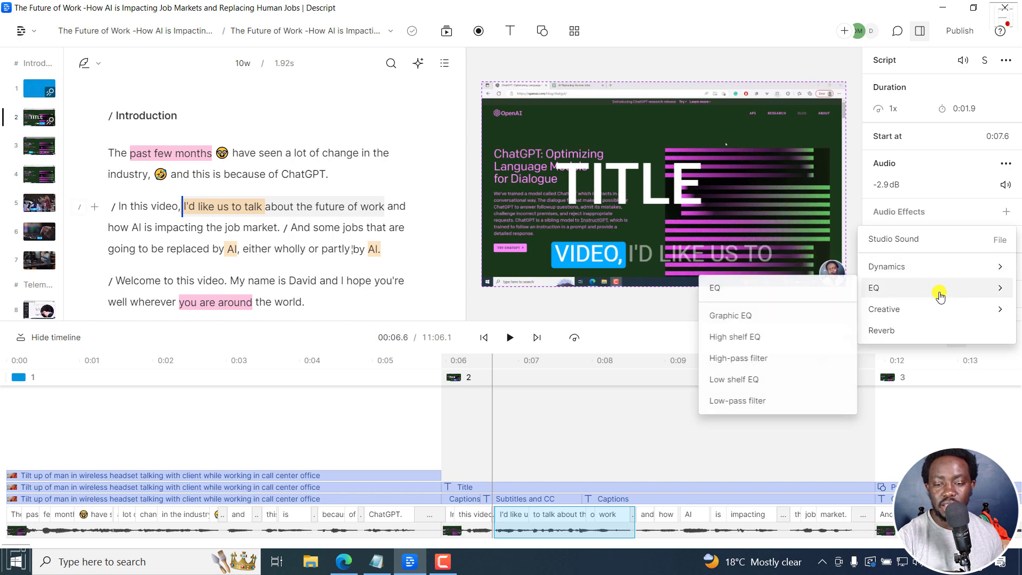
mouse_move(936, 298)
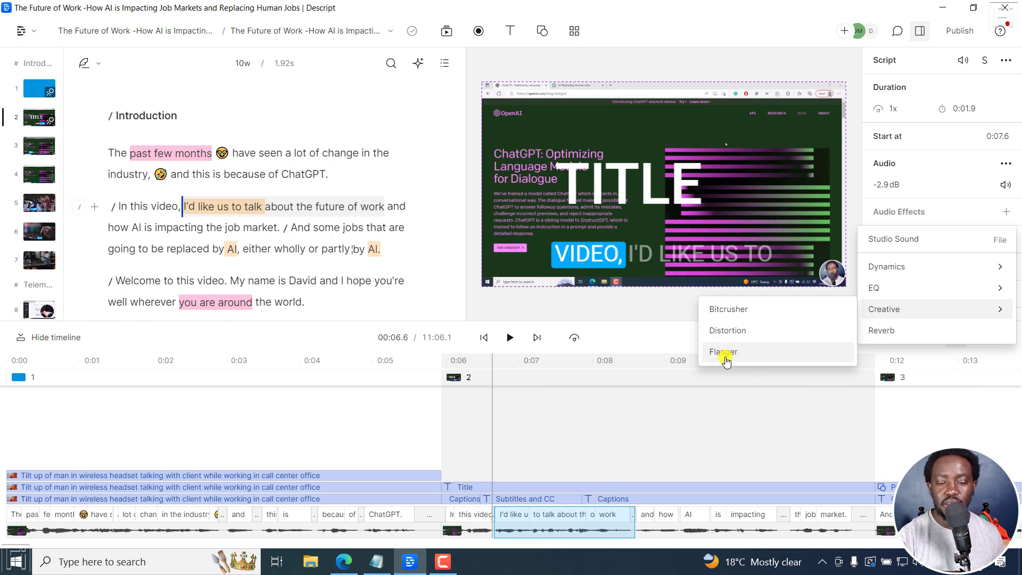
click(760, 351)
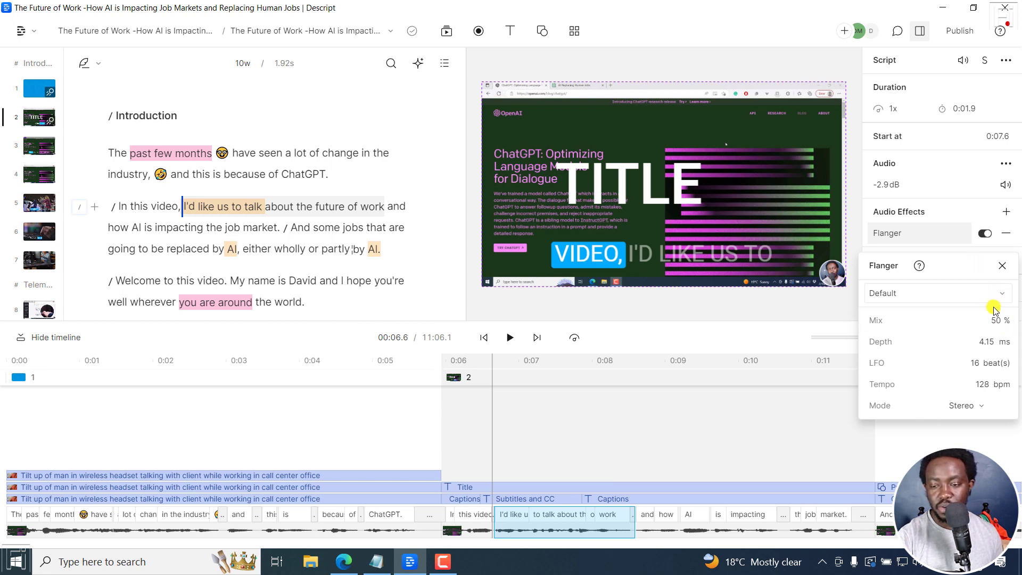
Play back the start of scene 2 through the range-selected audio to hear the Flanger effect
click(440, 355)
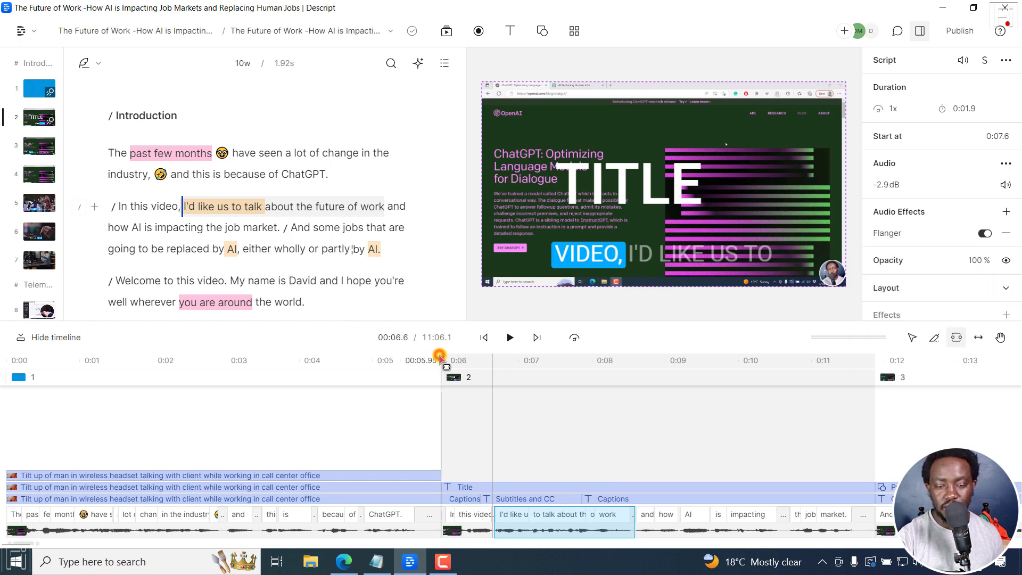
key(space)
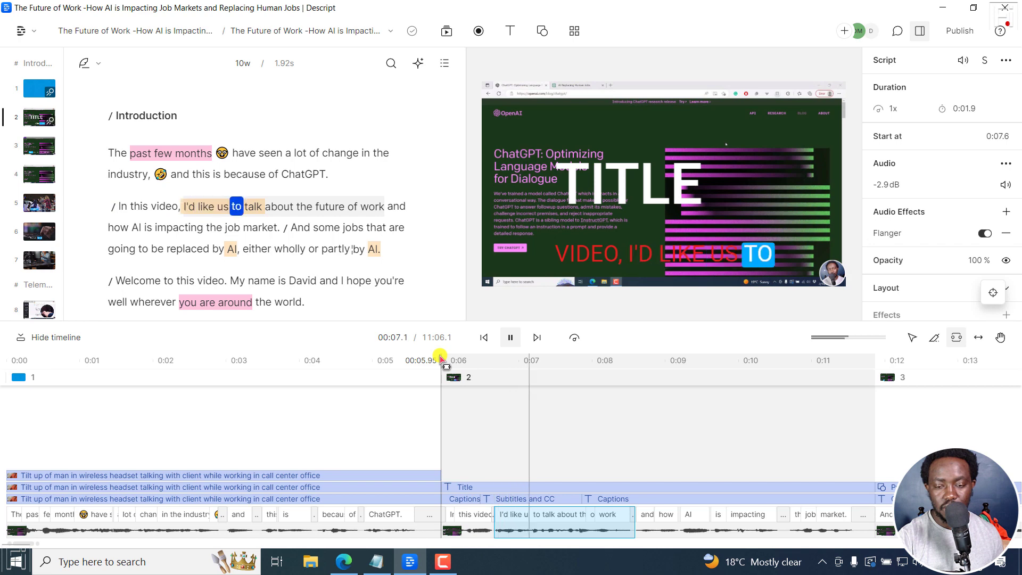
key(space)
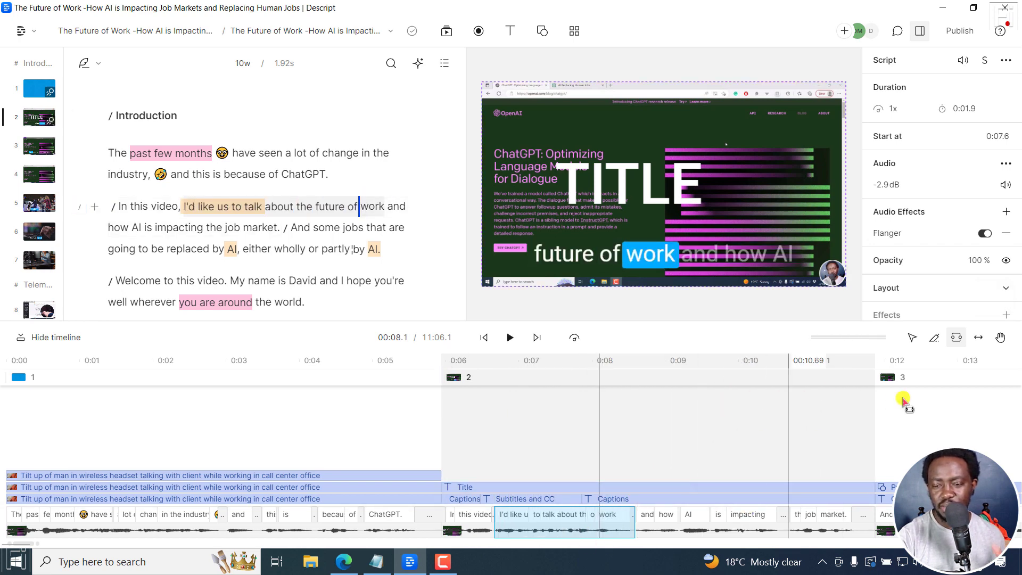
Remove the Flanger effect from the selected range and replay scene 2 from its start to about 8.6 s
click(1006, 232)
click(452, 367)
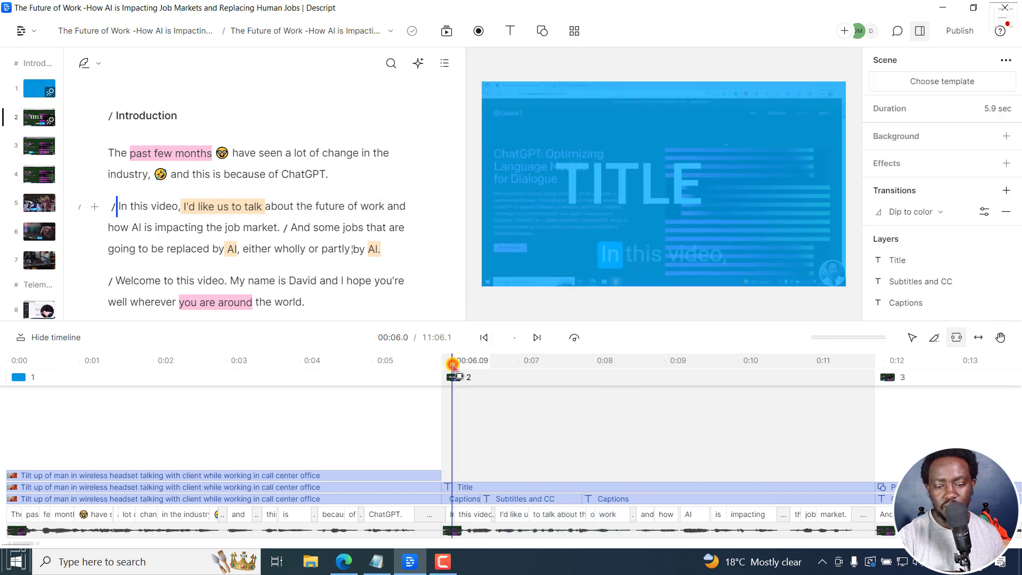
key(space)
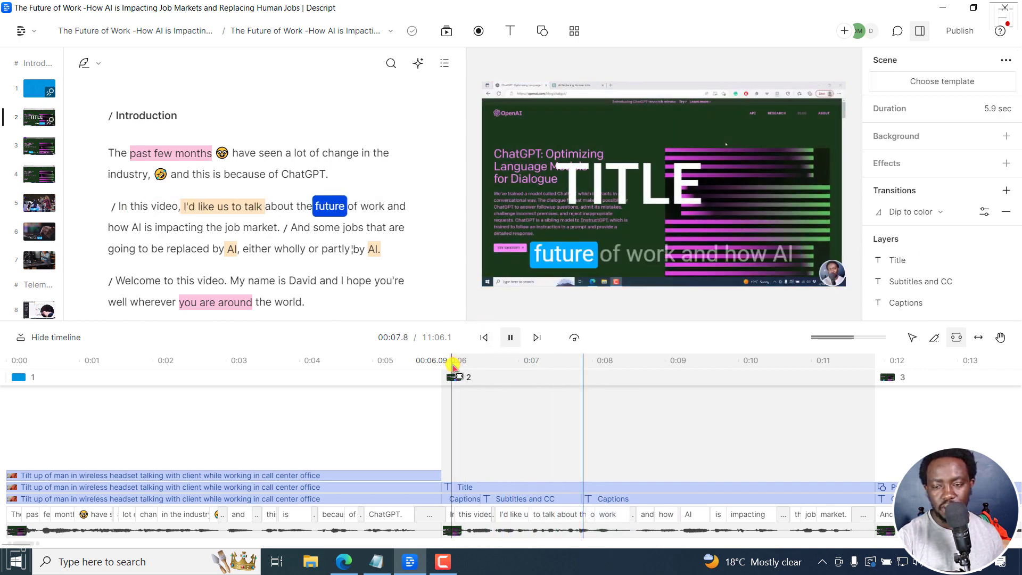
key(space)
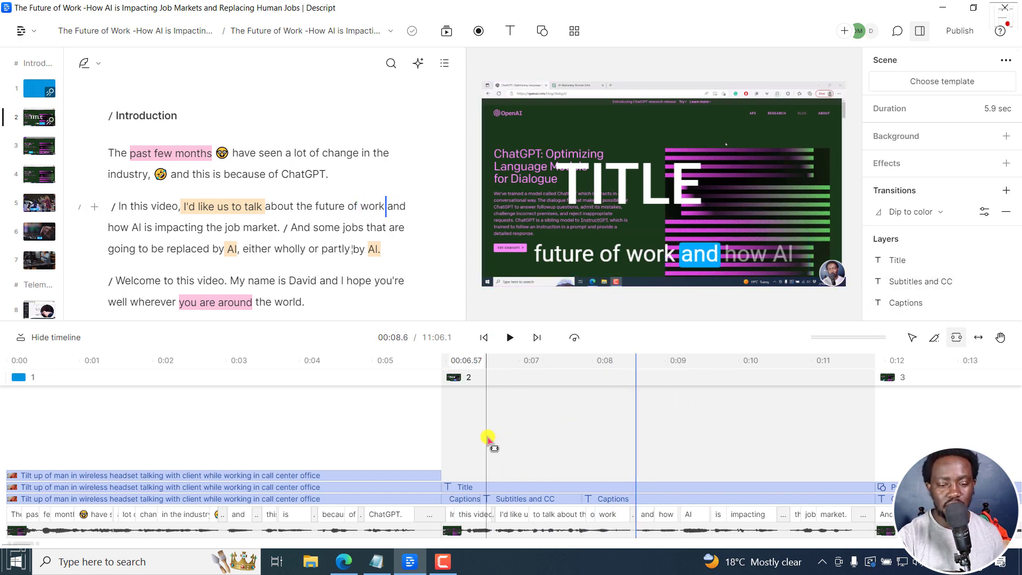
Switch to the browser and highlight the Descript icon menu cleanup entry under Other tweaks & fixes, then clear the highlight
click(344, 563)
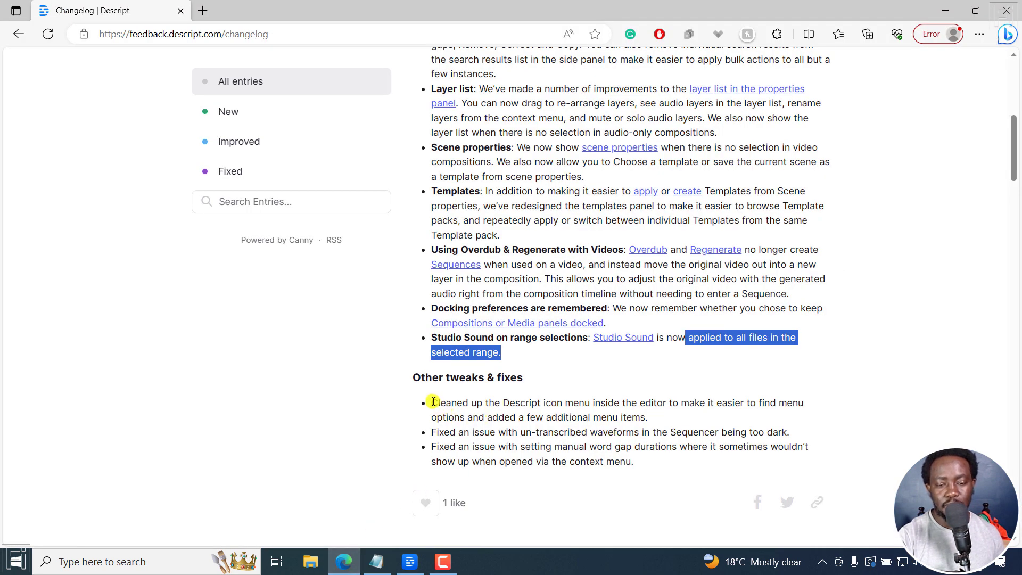
drag(437, 403, 646, 418)
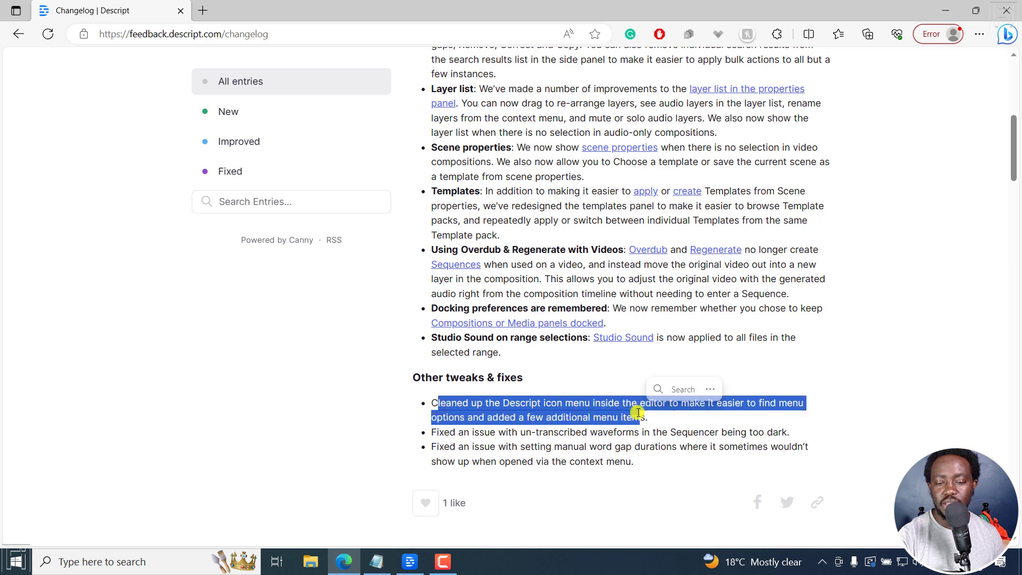
click(668, 420)
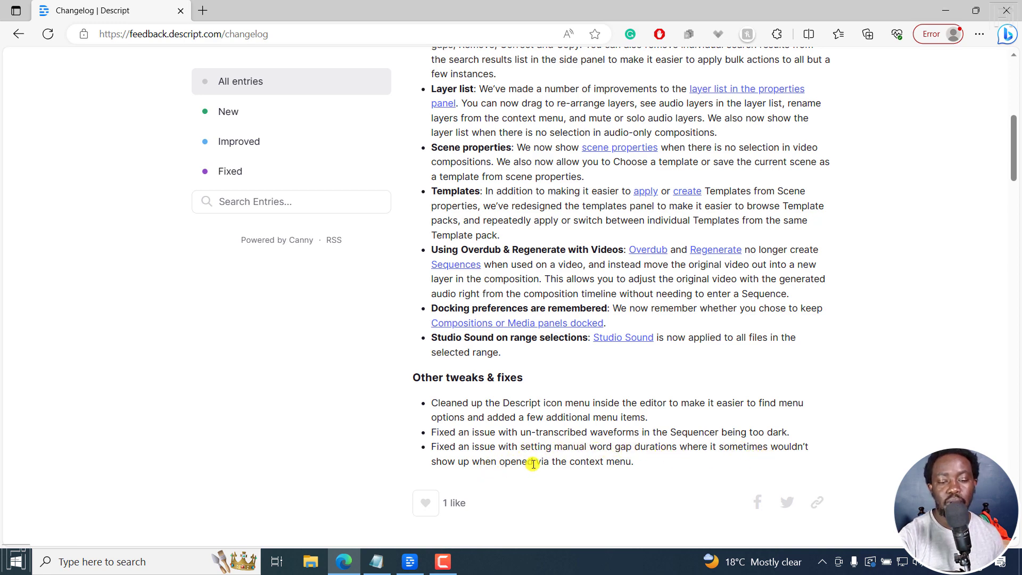
Highlight the opening lines of the Release Version 71 Templates entry, clear the highlight and switch back to Descript
drag(1016, 154, 1017, 135)
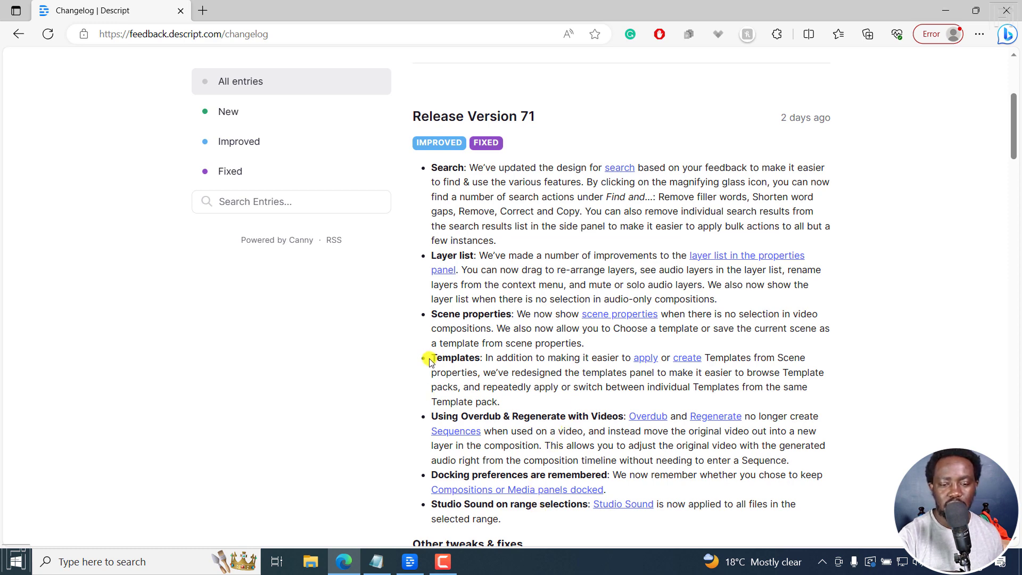
drag(432, 357, 523, 388)
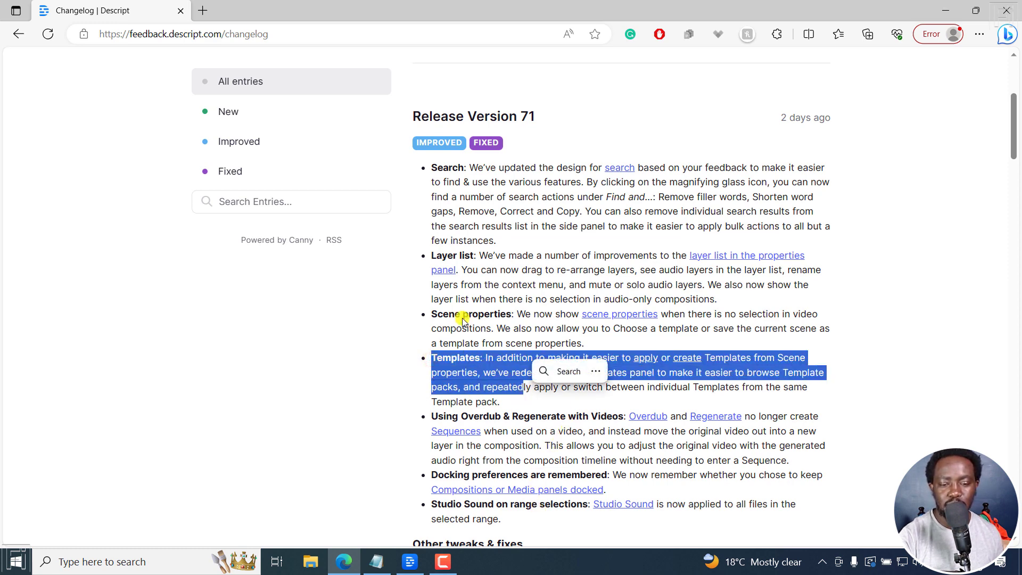
click(475, 332)
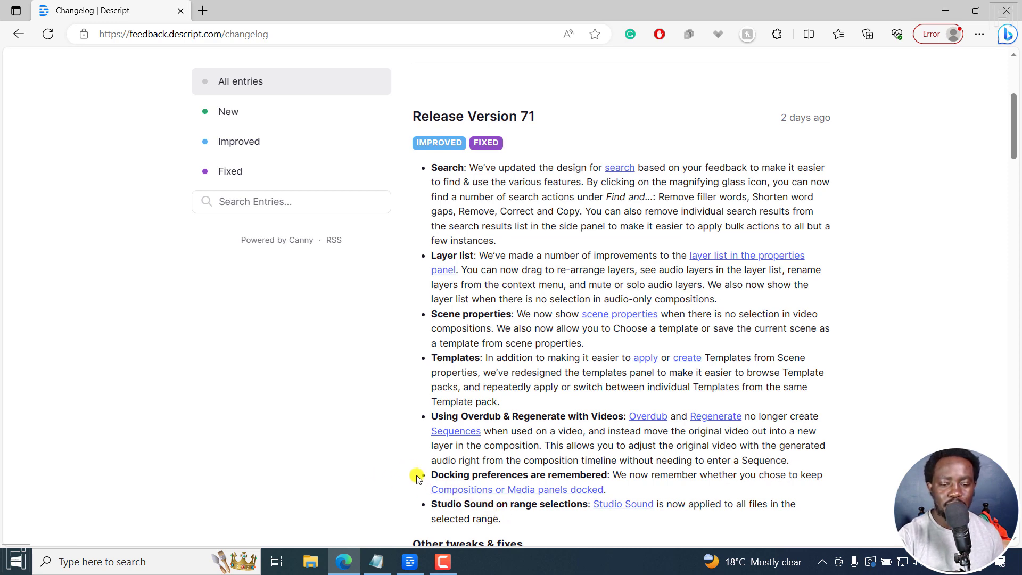
click(409, 562)
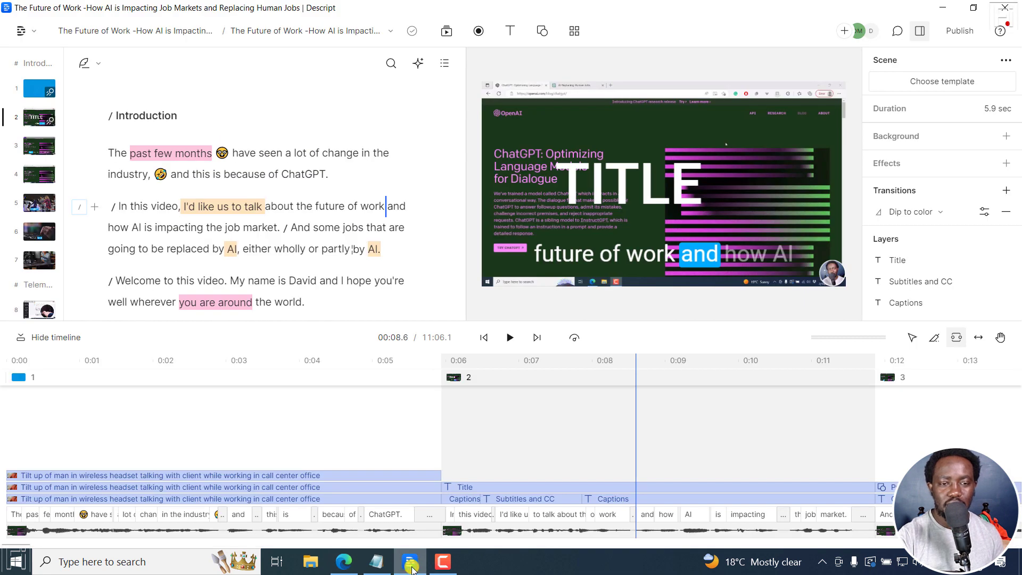